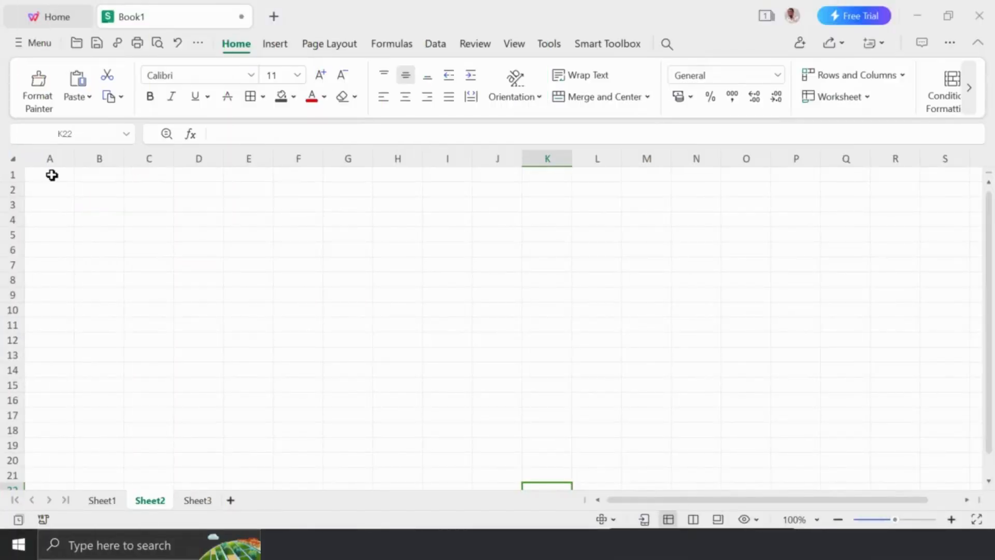
- Enter the title "Movie Watch List" in cell A1 of Sheet2
click(52, 175)
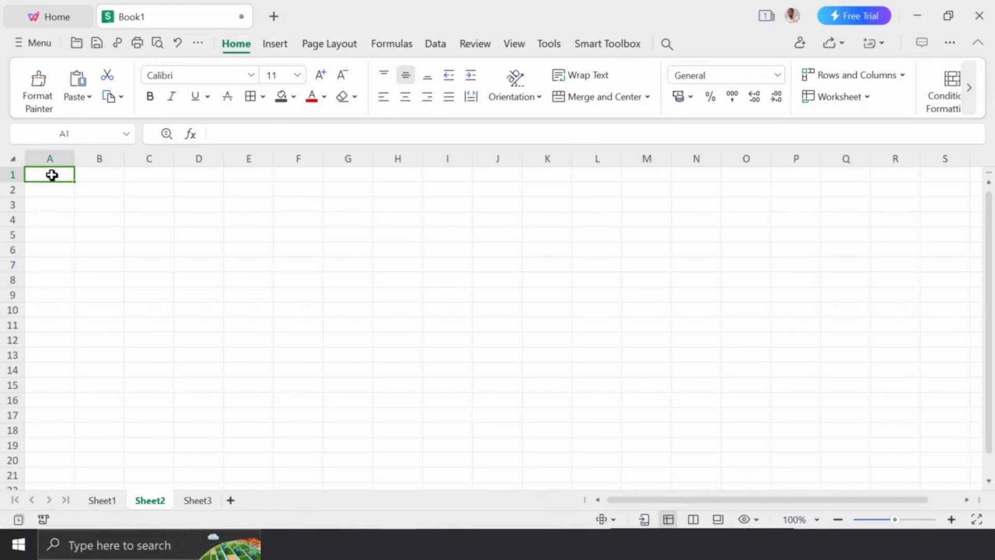
text(Movie)
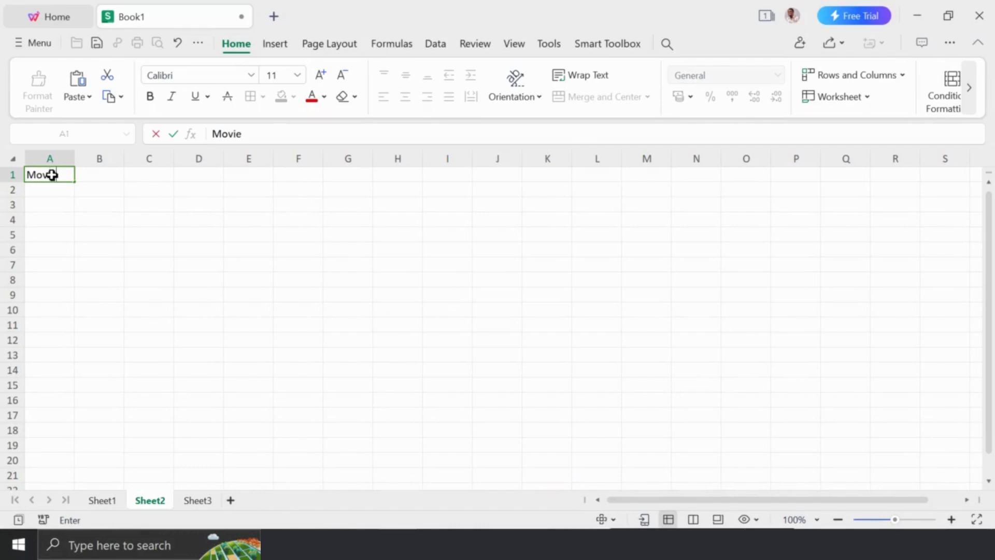
text( Watch List)
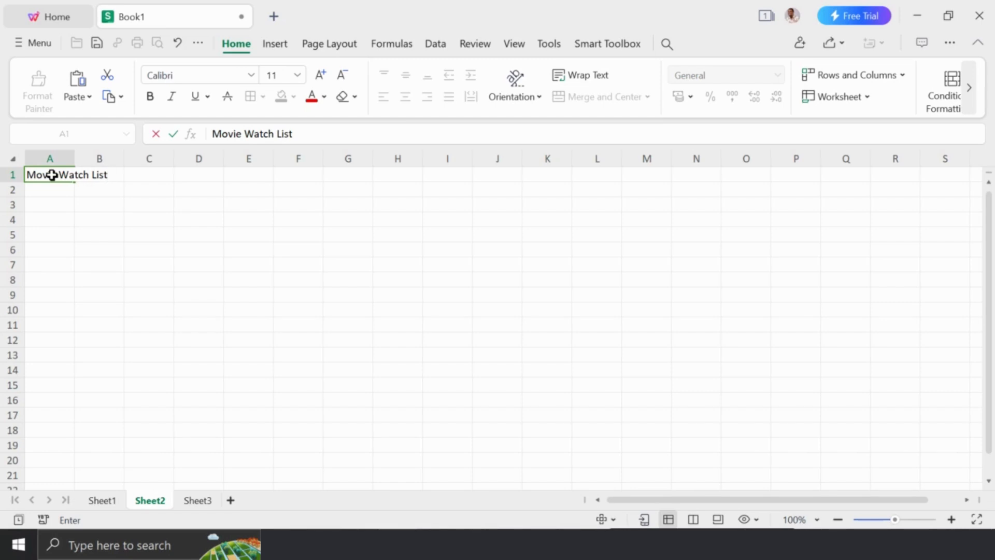
click(107, 176)
double_click(107, 176)
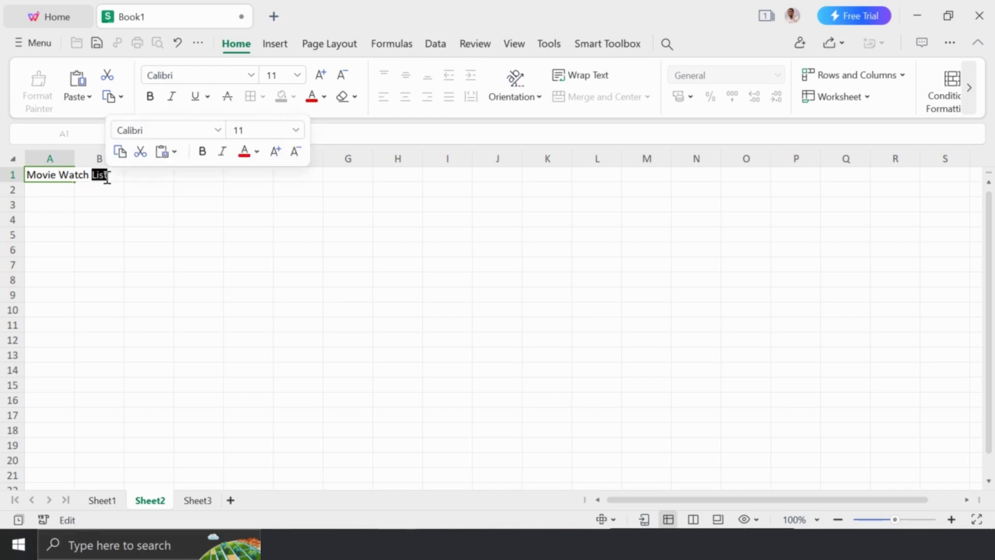
click(110, 212)
click(117, 174)
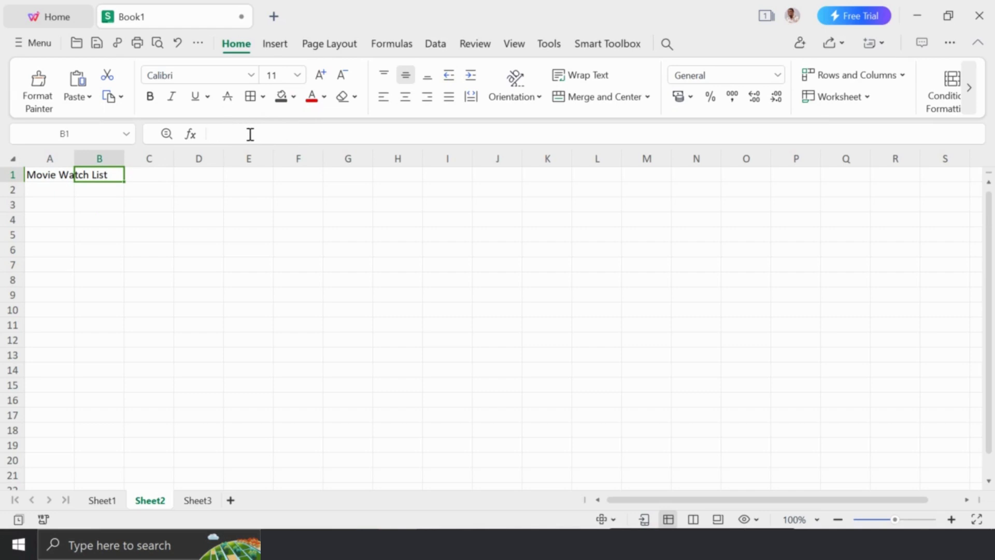
- Widen column A past the title text, and reduce it to slightly narrower than the default column width
click(58, 173)
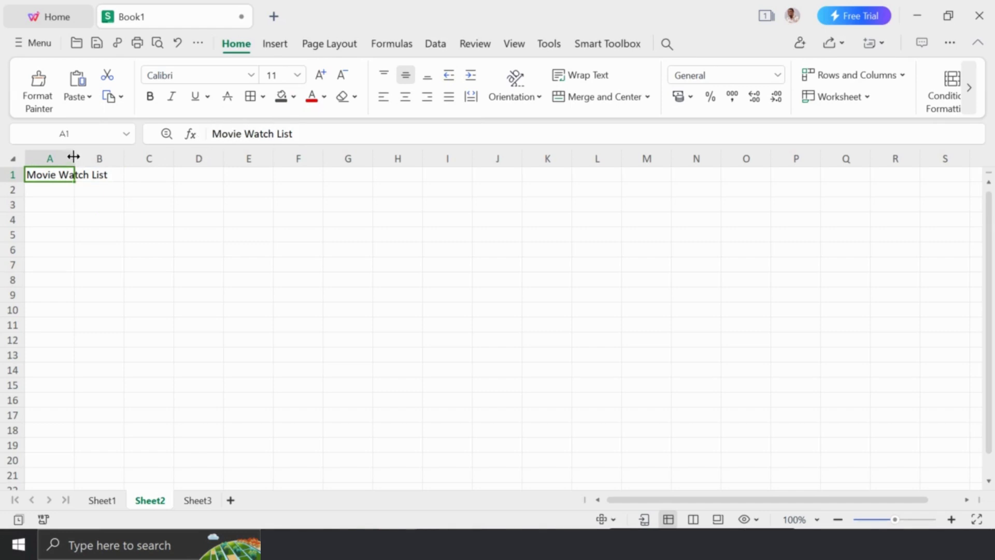
drag(74, 157, 140, 162)
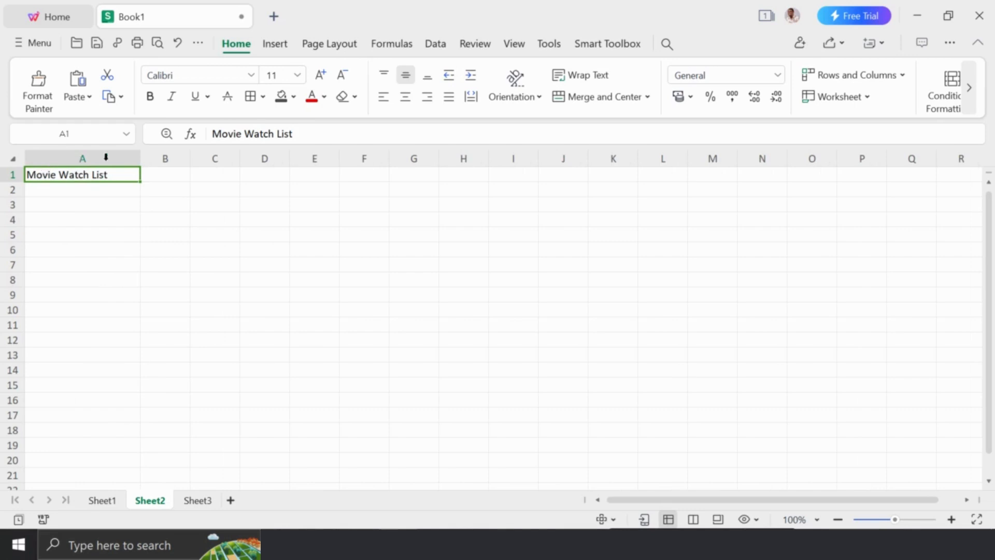
drag(140, 160, 61, 158)
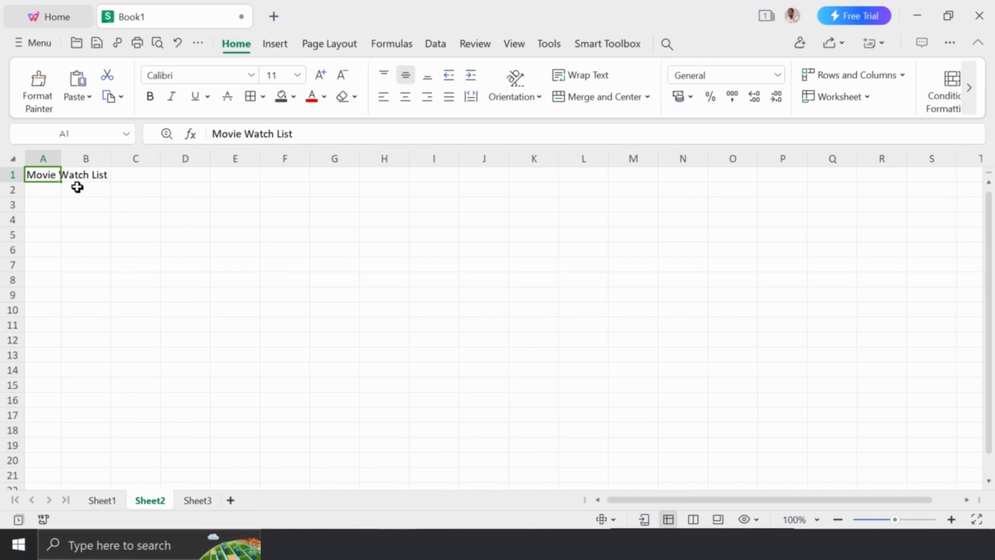
key(Down)
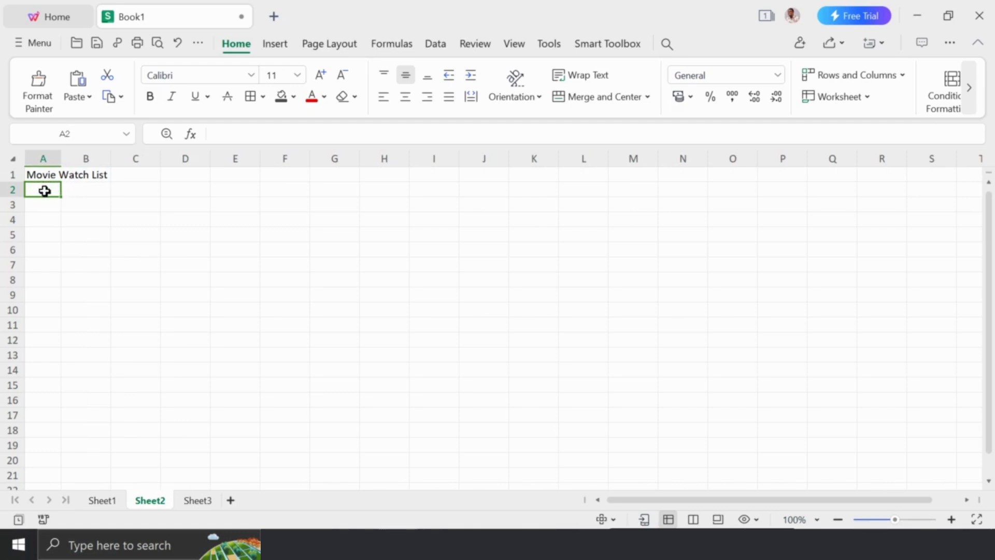
key(Down)
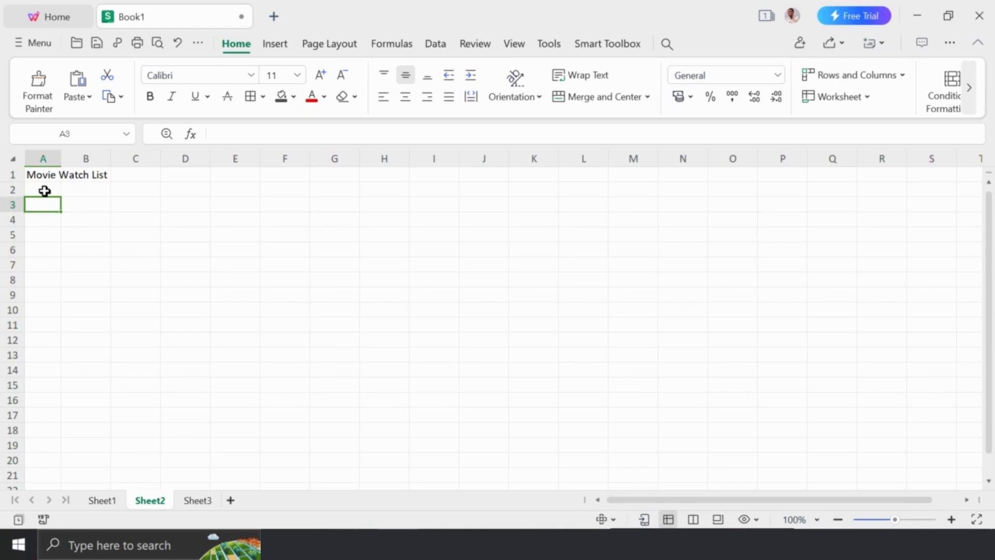
key(Down)
key(Down)
key(Down)
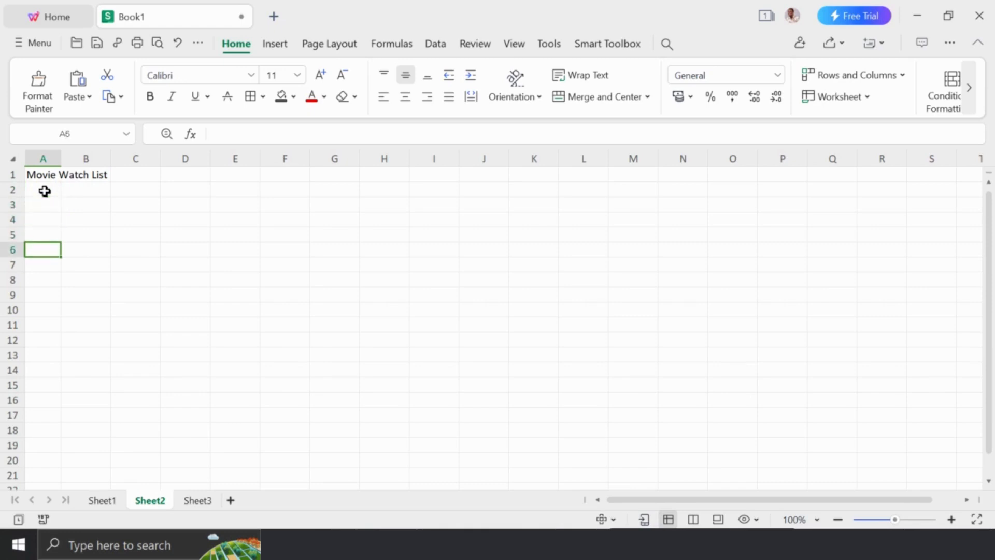
key(Up)
key(Up)
key(Up)
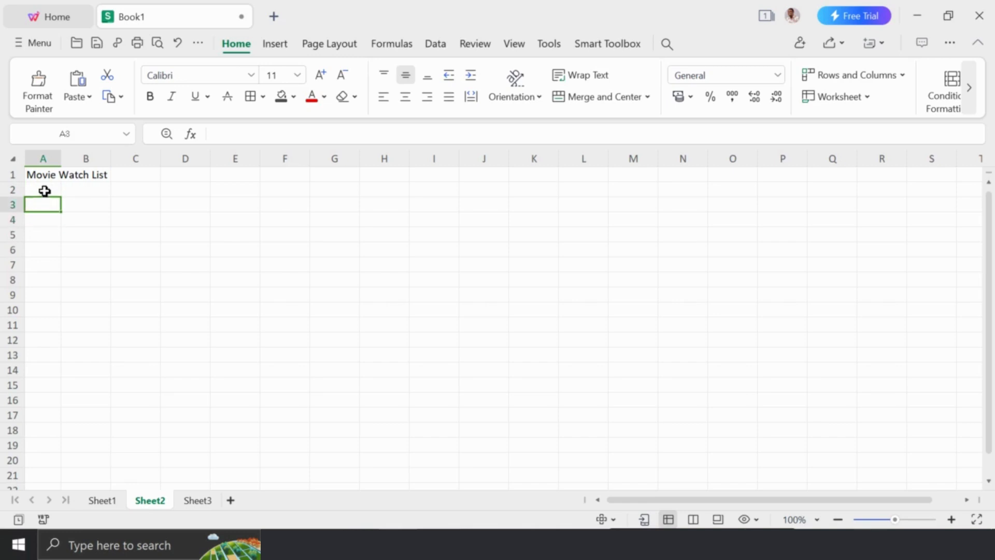
key(Down)
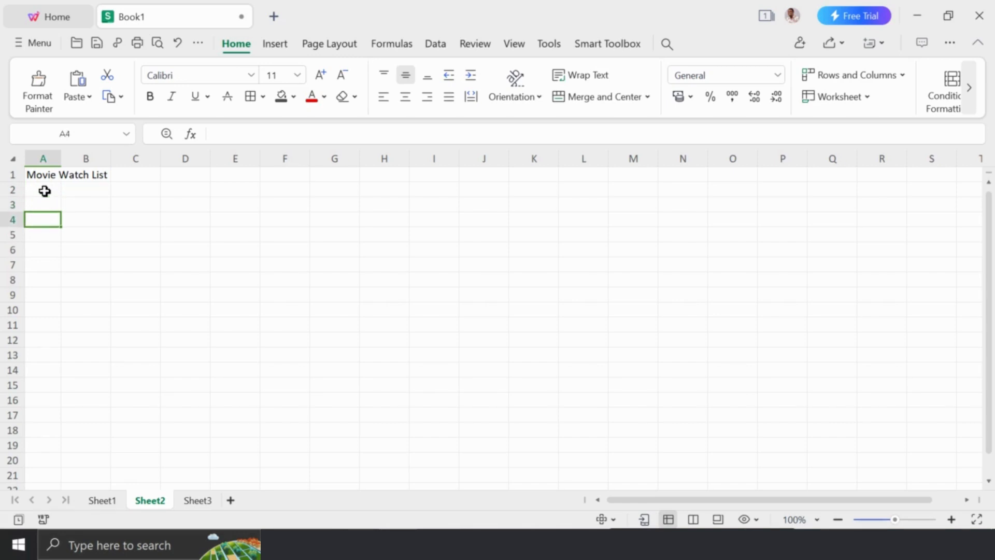
key(Down)
key(Down)
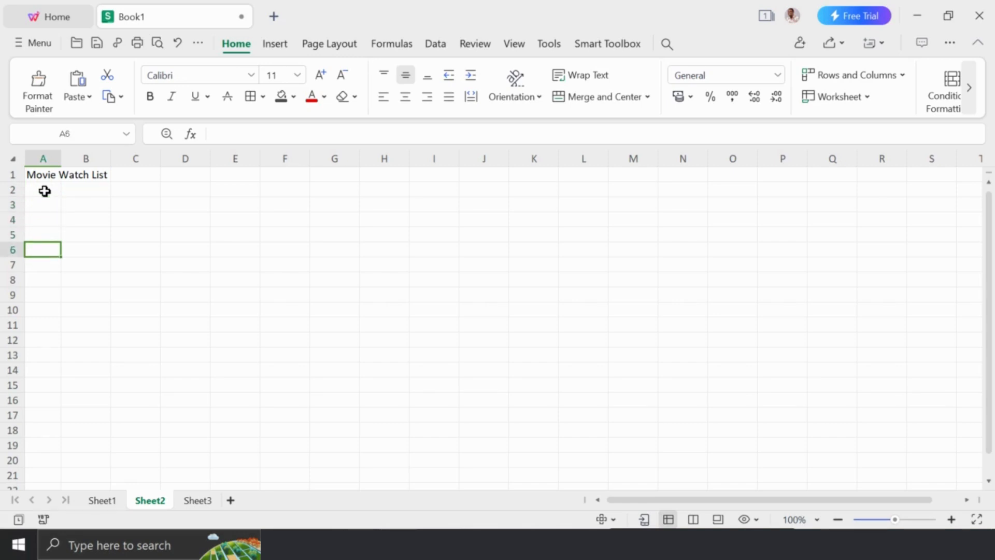
key(Up)
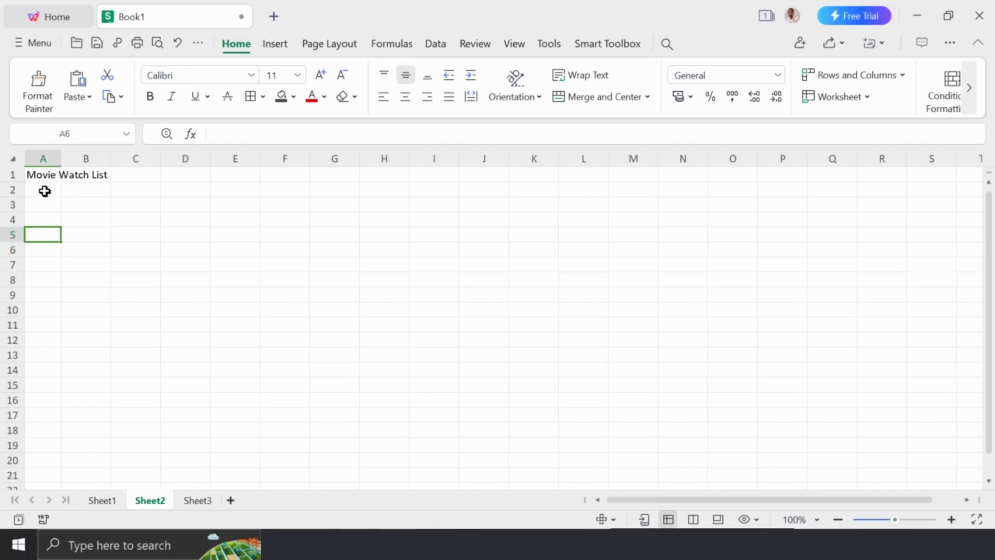
key(Up)
key(Up)
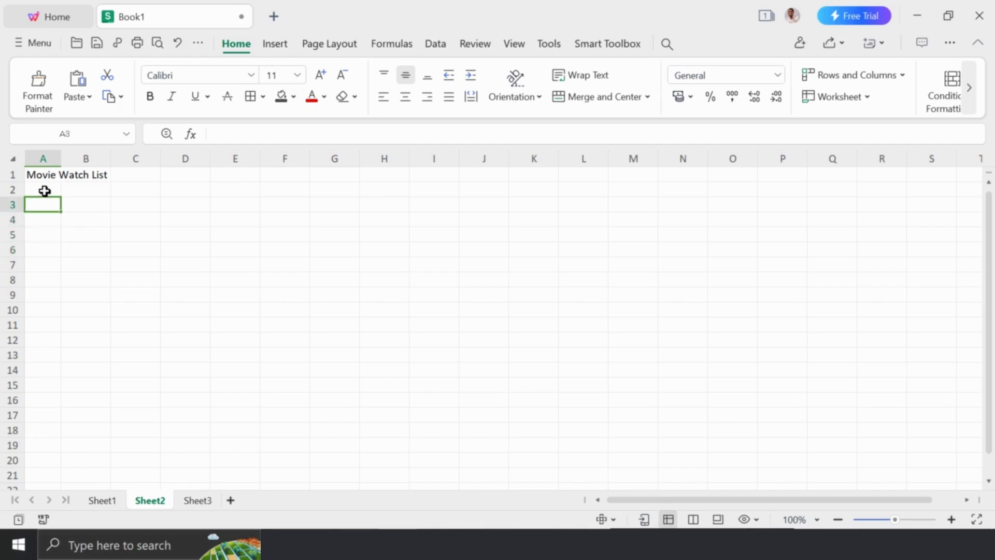
key(Down)
key(Down)
key(Down)
key(Down)
key(Down)
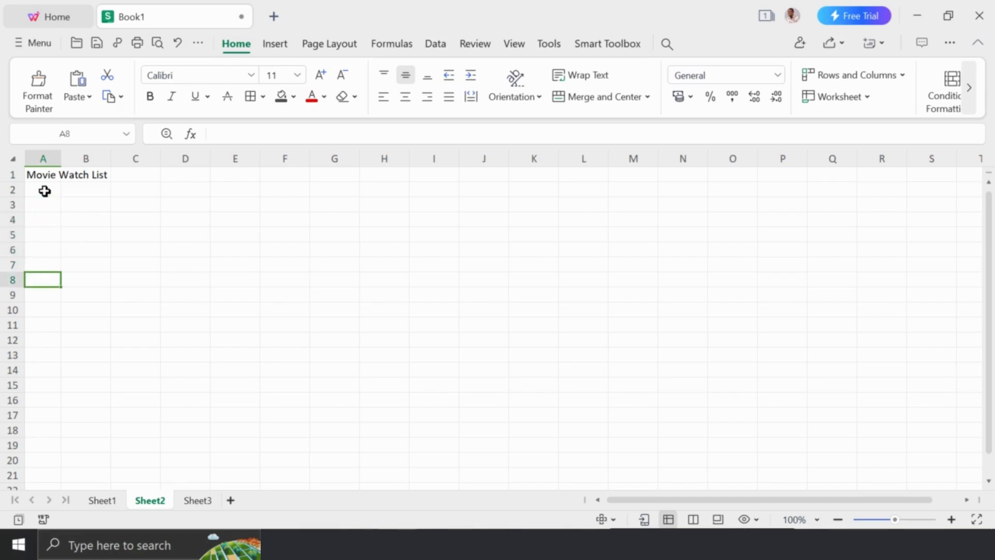
key(Right)
key(Right)
key(Right)
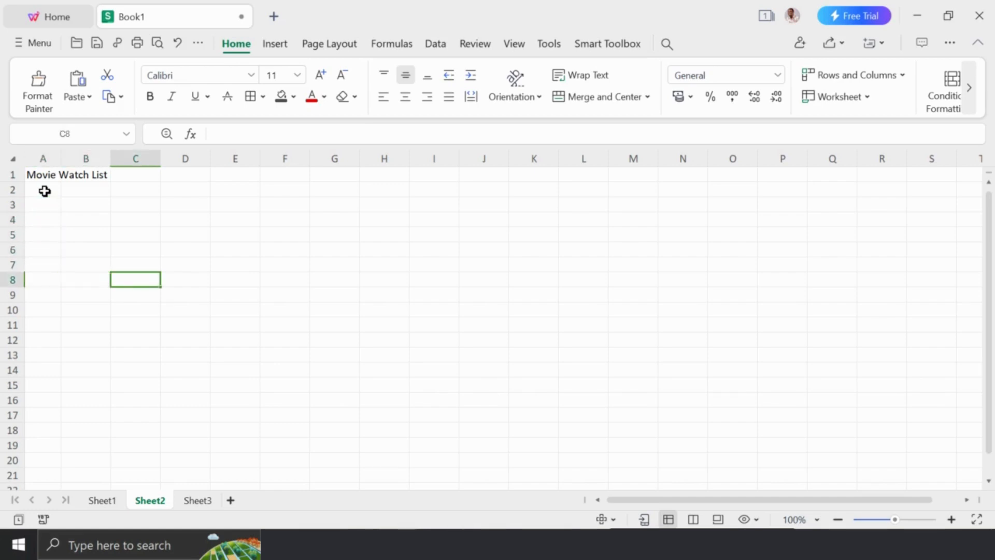
key(Right)
key(Right)
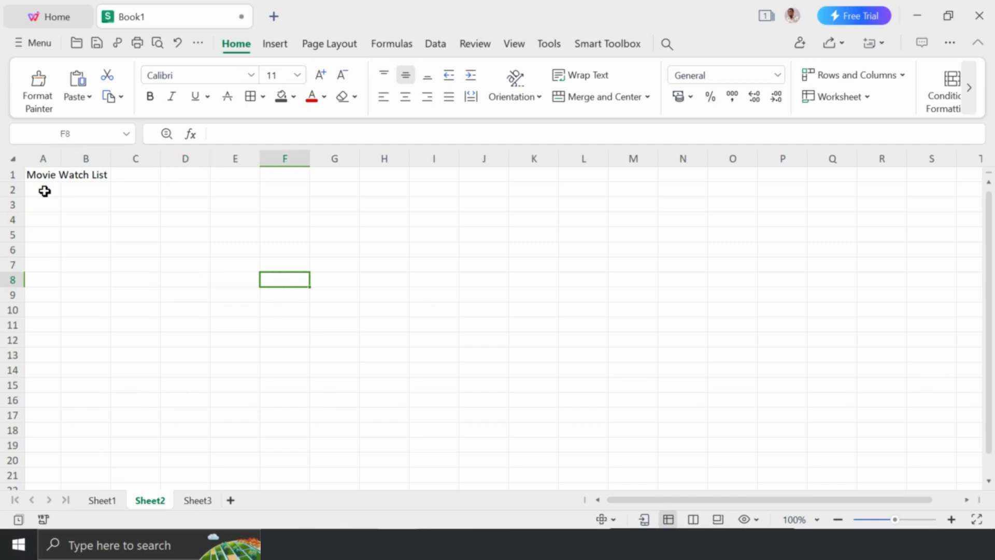
key(Right)
key(Right)
key(Right)
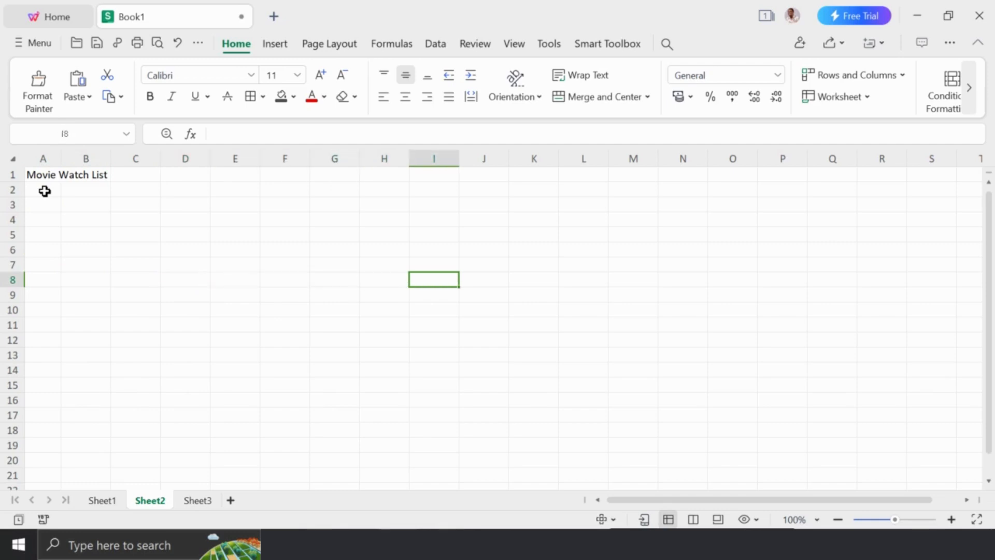
key(Left)
key(Left)
key(Left)
key(Left)
key(Left)
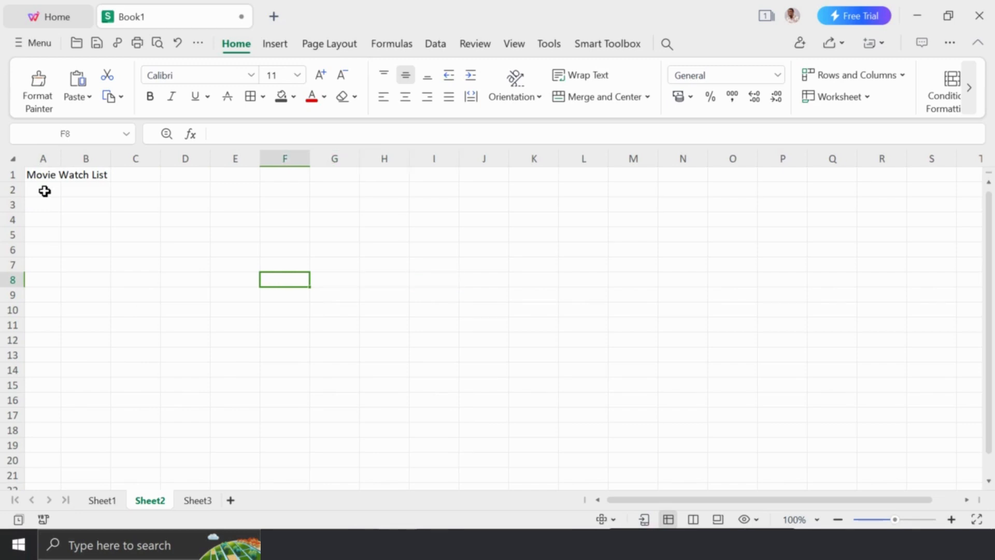
key(Left)
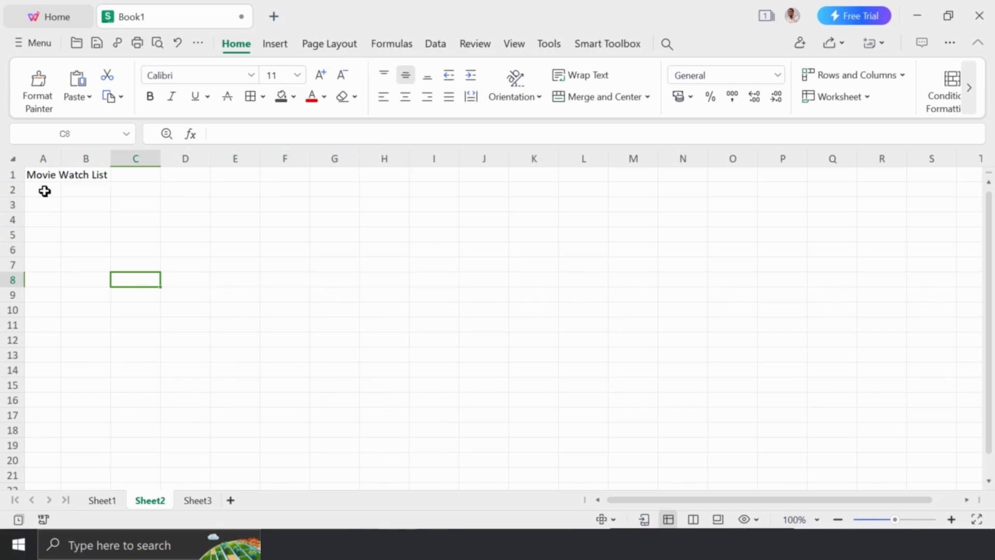
key(Left)
key(Left)
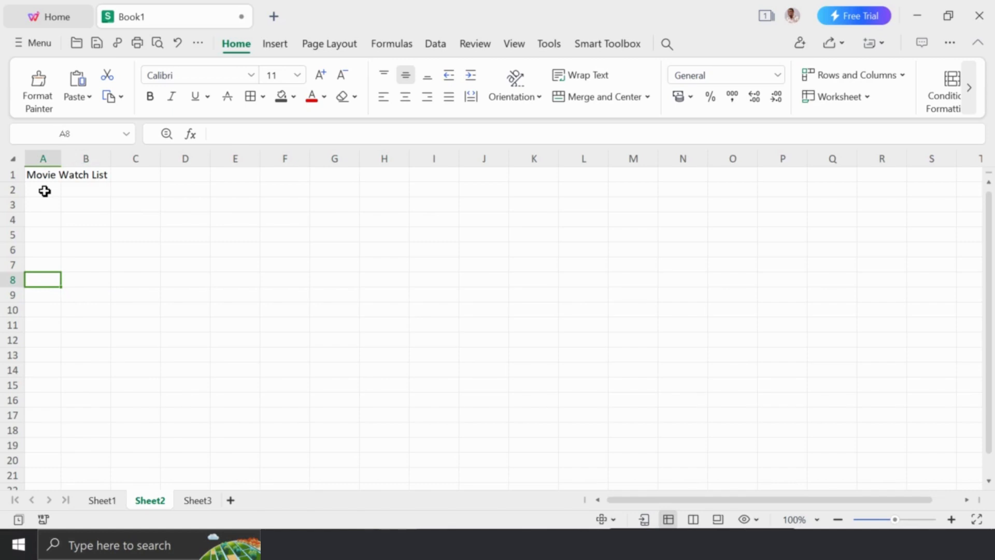
click(45, 191)
click(48, 210)
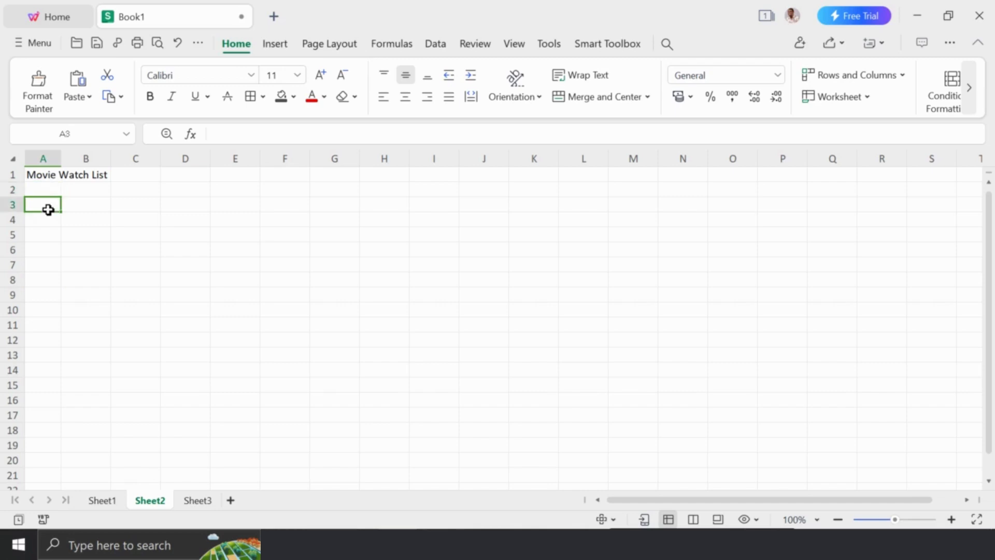
click(51, 175)
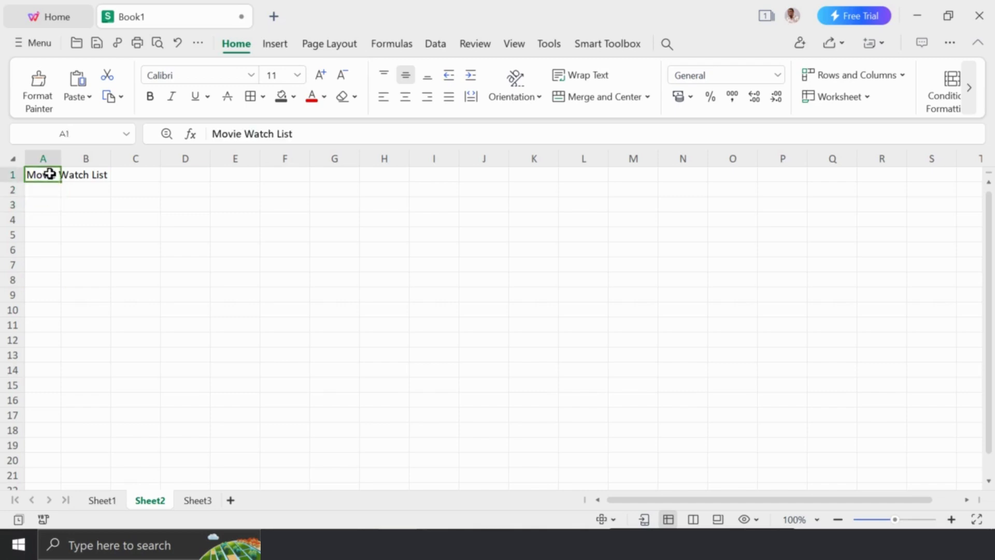
- Enter the column headers Title, Year and Genre in cells A3, B3 and C3
click(52, 204)
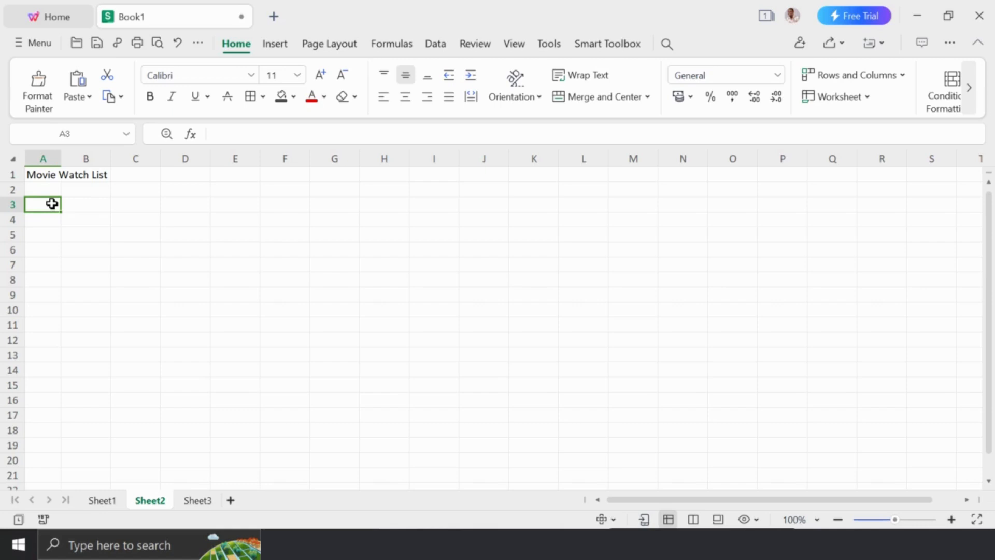
text(T)
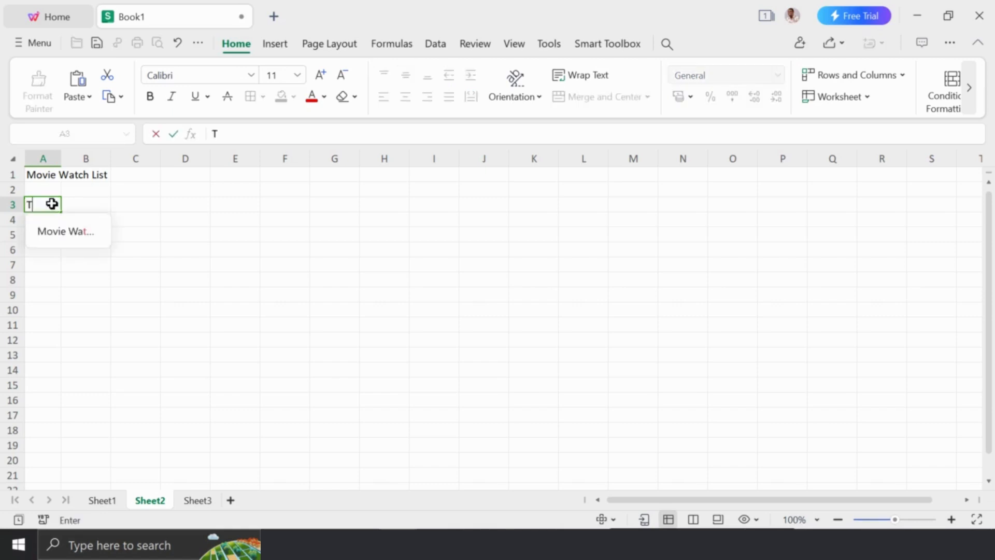
text(itle)
key(Tab)
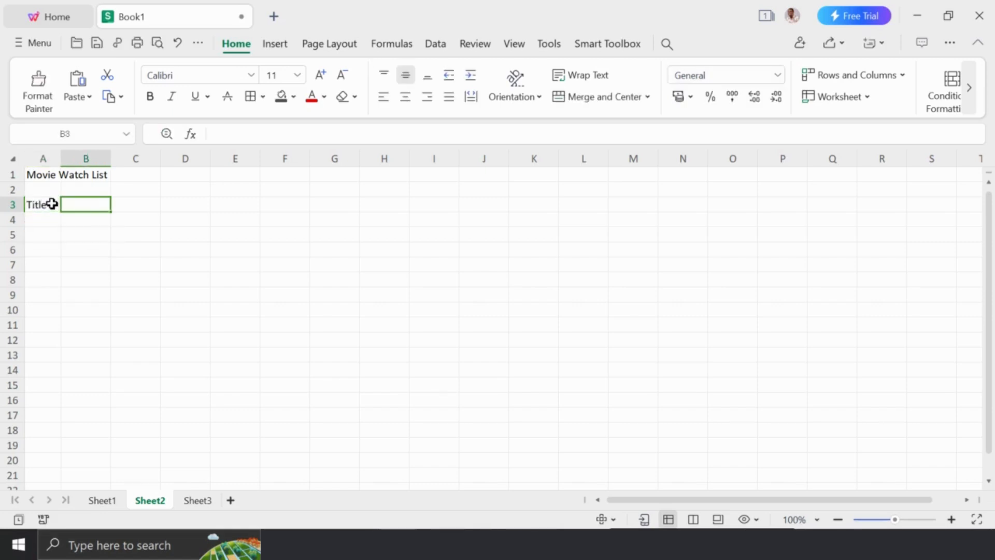
text(Year)
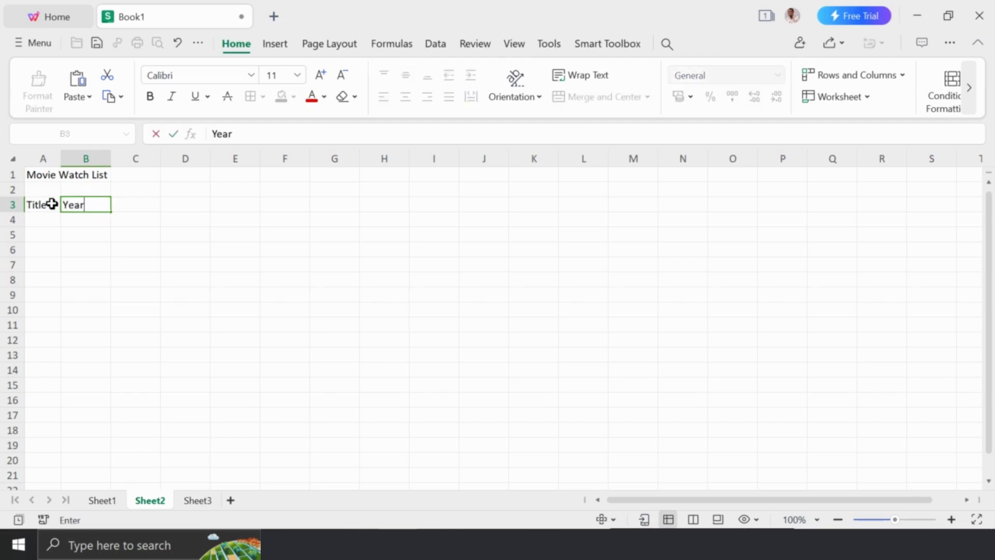
key(Tab)
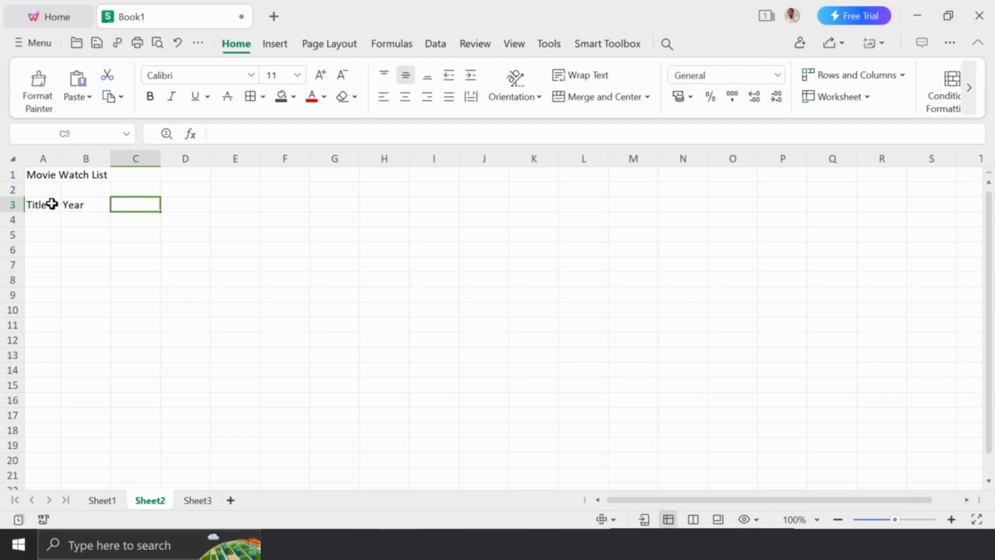
text(Genre)
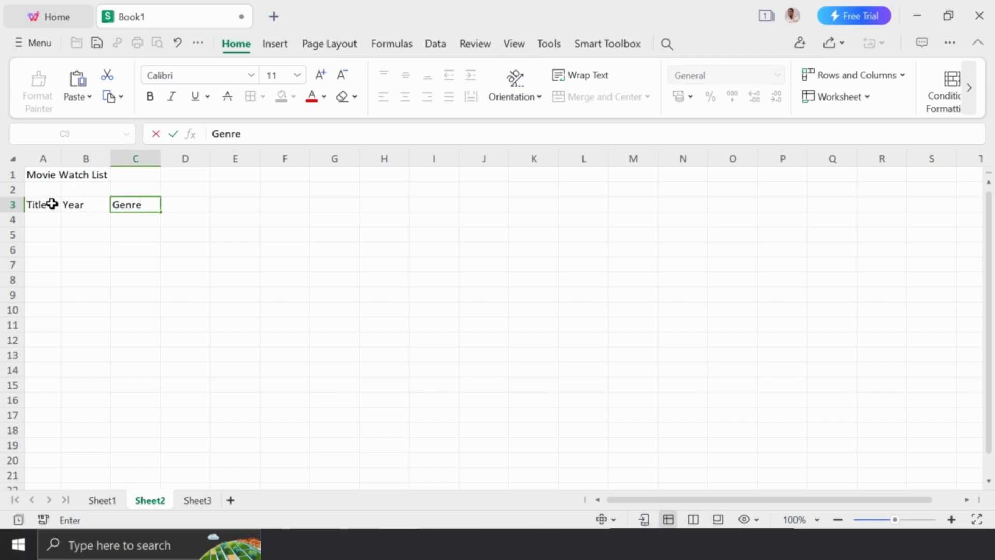
key(Tab)
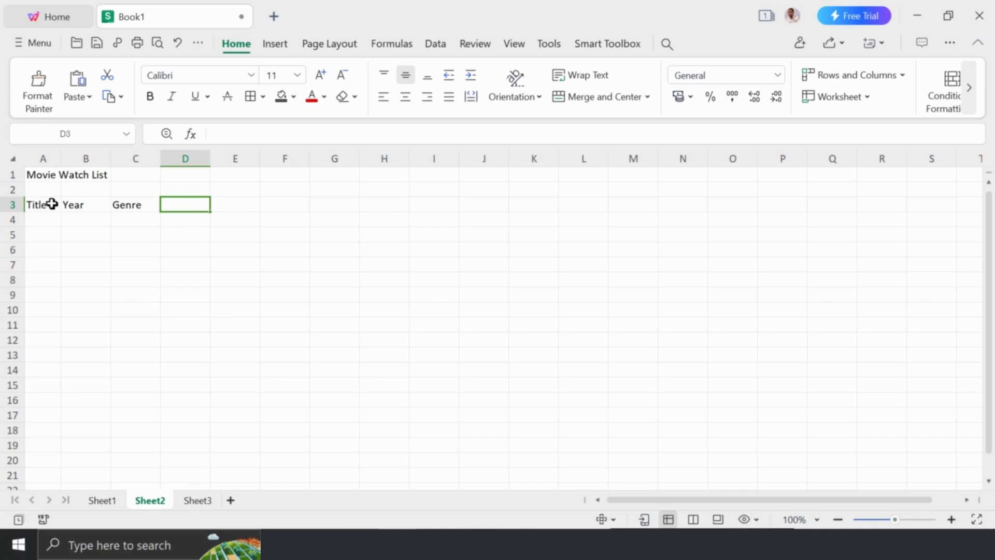
- Add the column headers Country in cell D3 and Duration in cell E3
text(Cou)
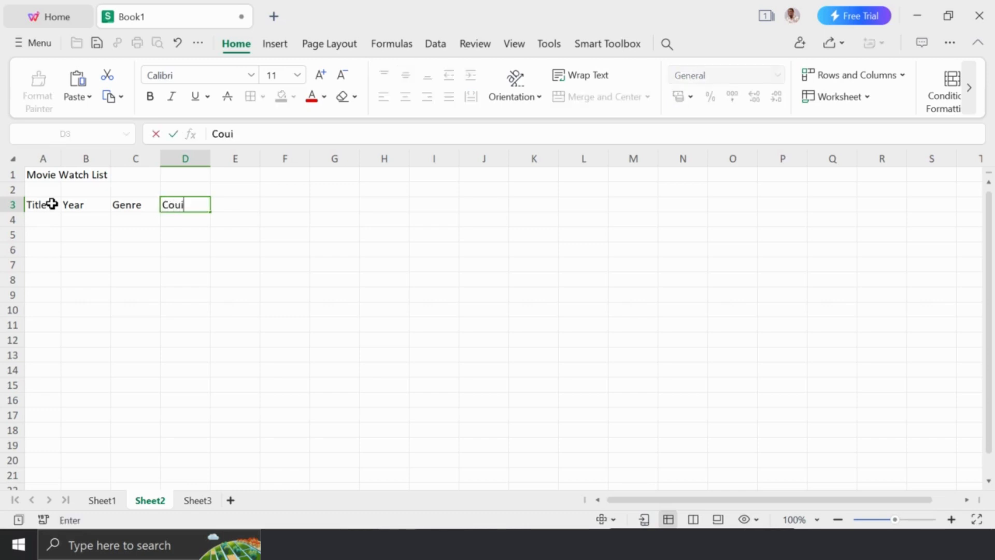
text(ntry)
key(Tab)
text(Dur)
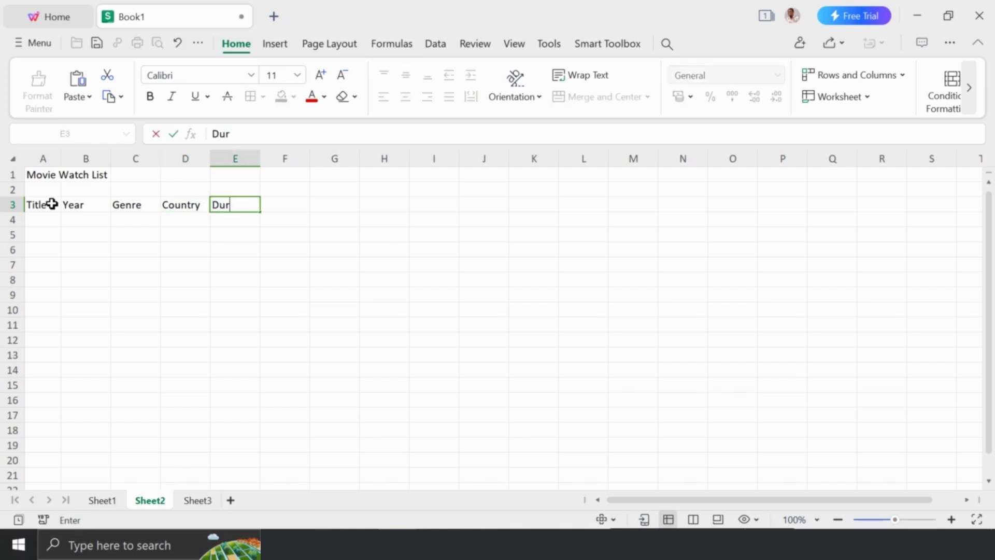
text(ation)
key(Tab)
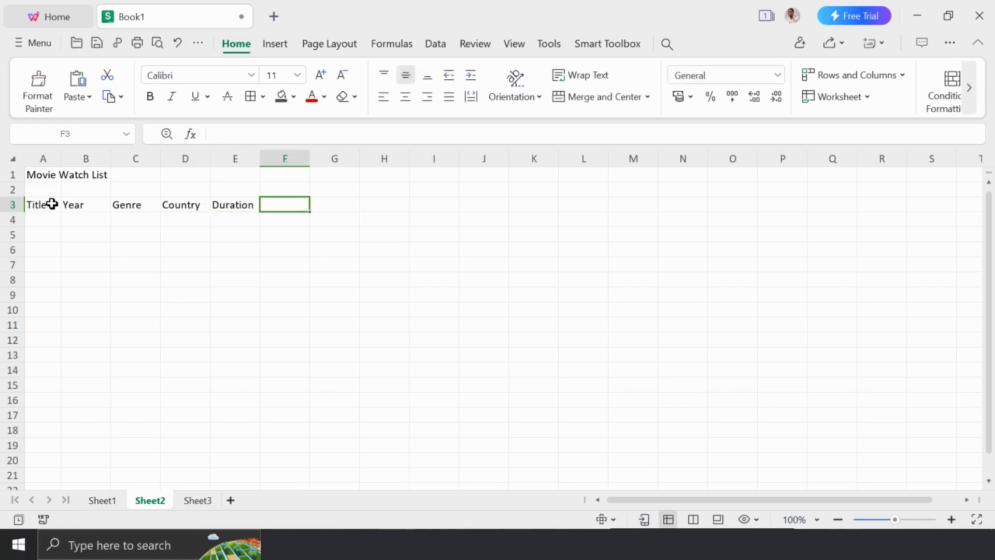
- Add the column header Rating in cell F3 and enter the movie title "Charlotte's Web" in cell A4
text(Rating)
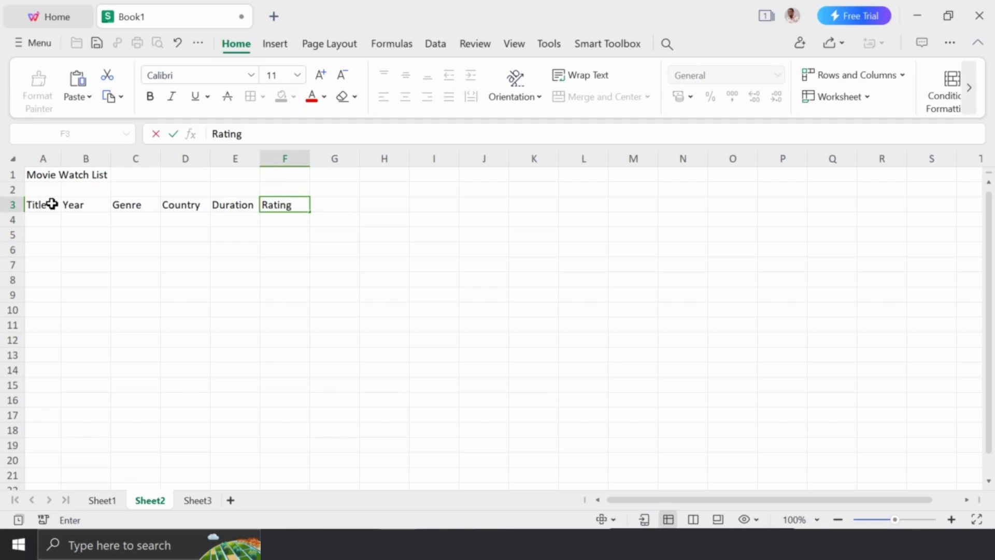
key(Return)
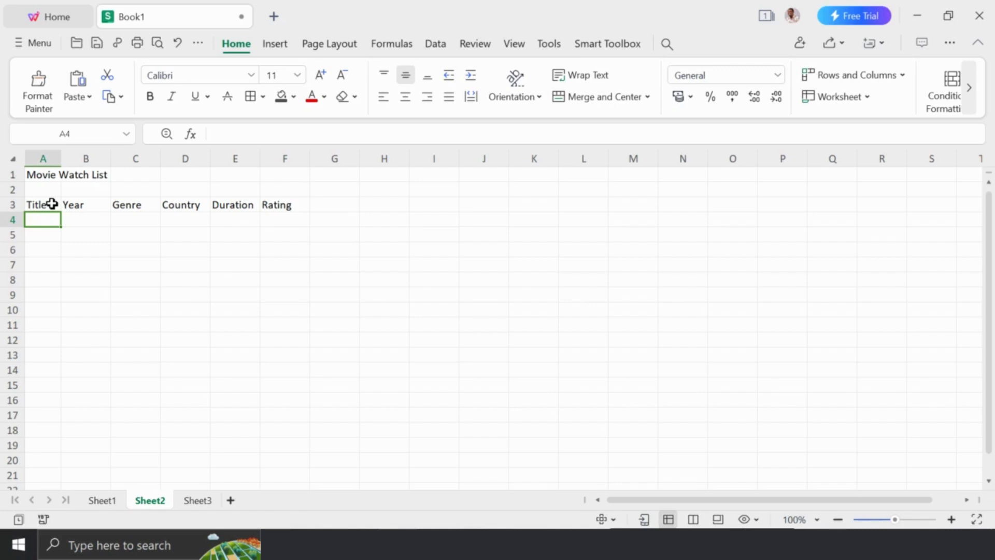
text(Chark)
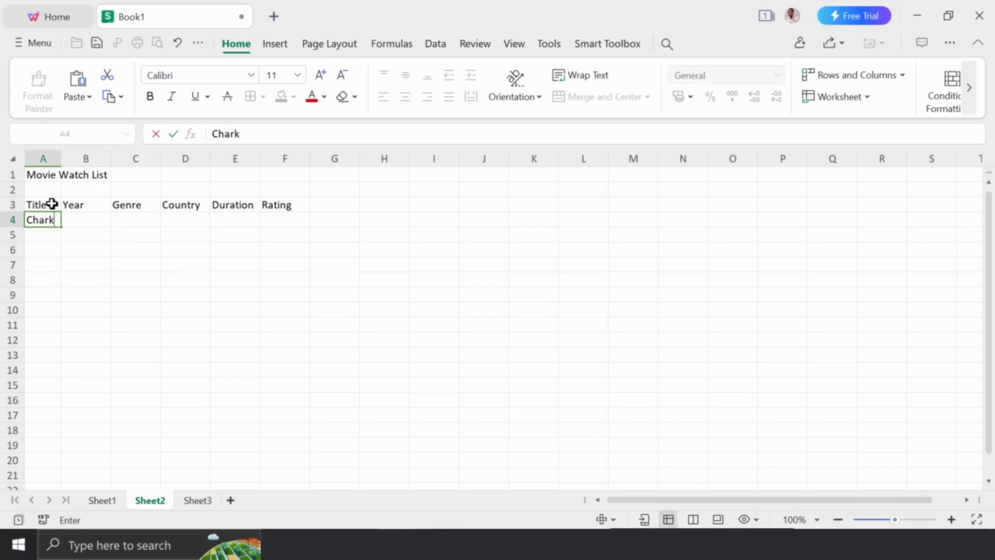
key(BackSpace)
text(lotte's We)
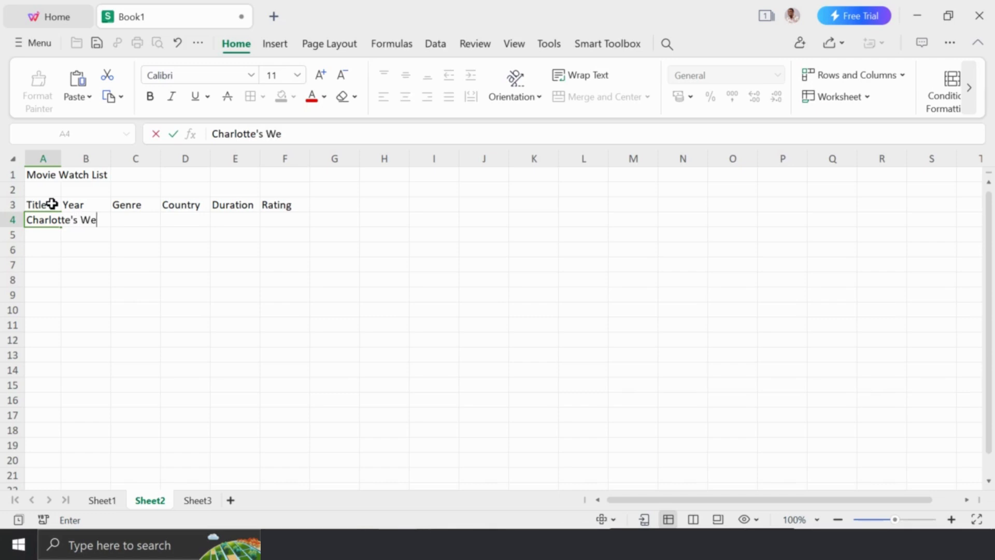
text(b)
key(Tab)
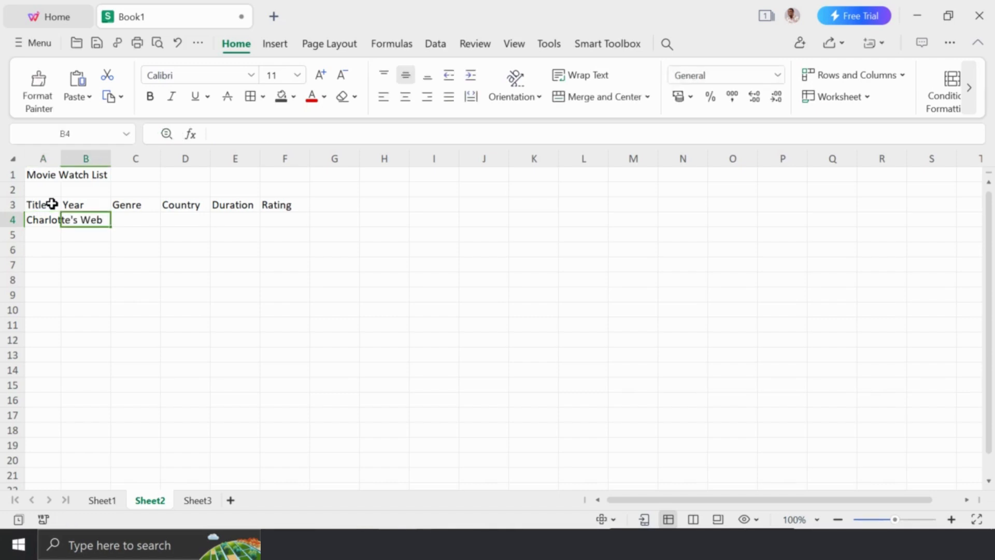
- Complete row 4 with year 2006, genre Adventure, country USA, duration 97 and rating 6.3 in cells B4 to F4
text(2006)
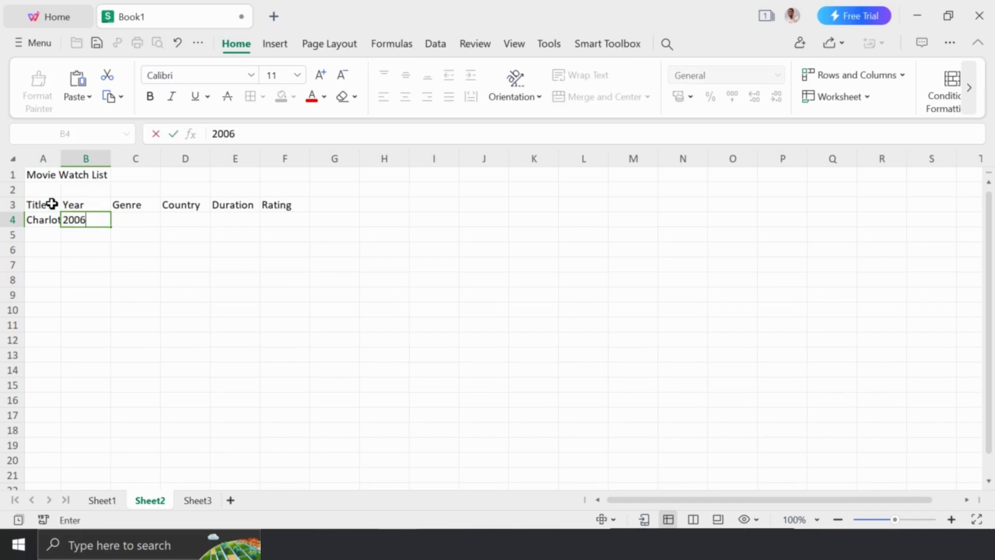
key(Tab)
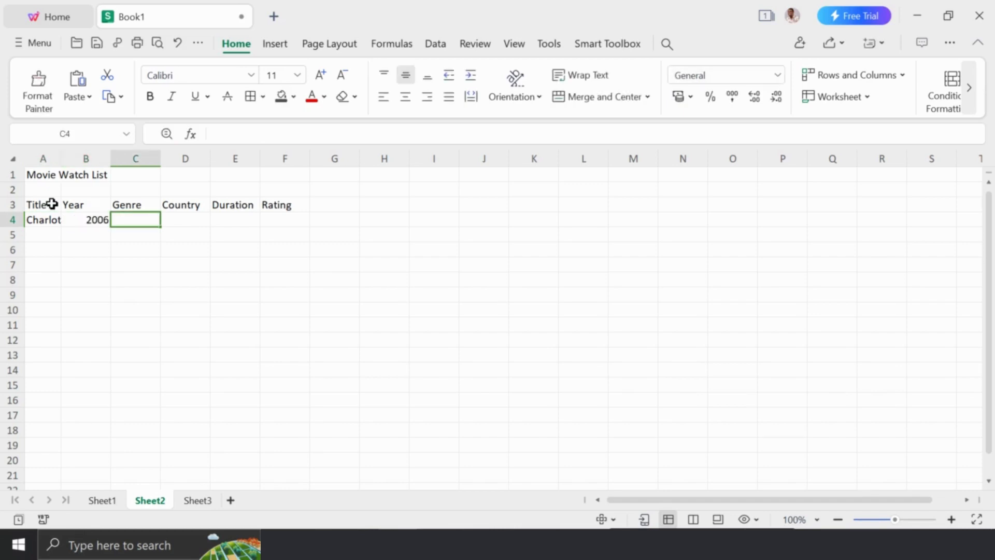
text(Adve)
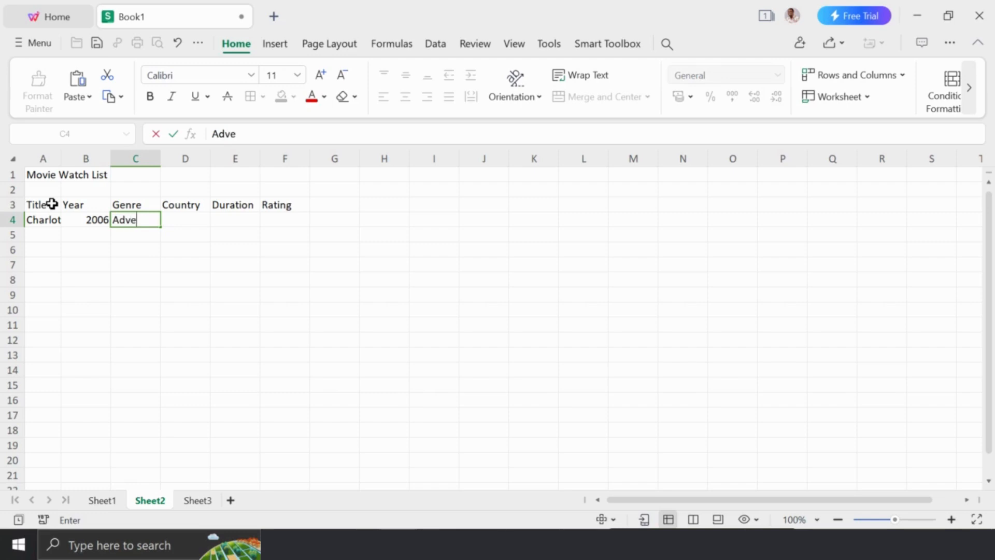
text(nture)
key(Tab)
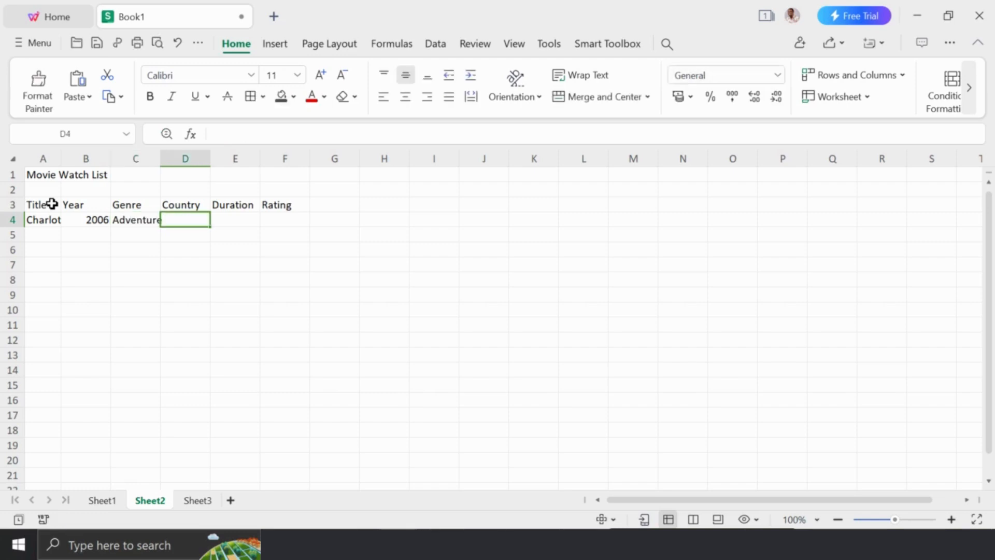
text(USA)
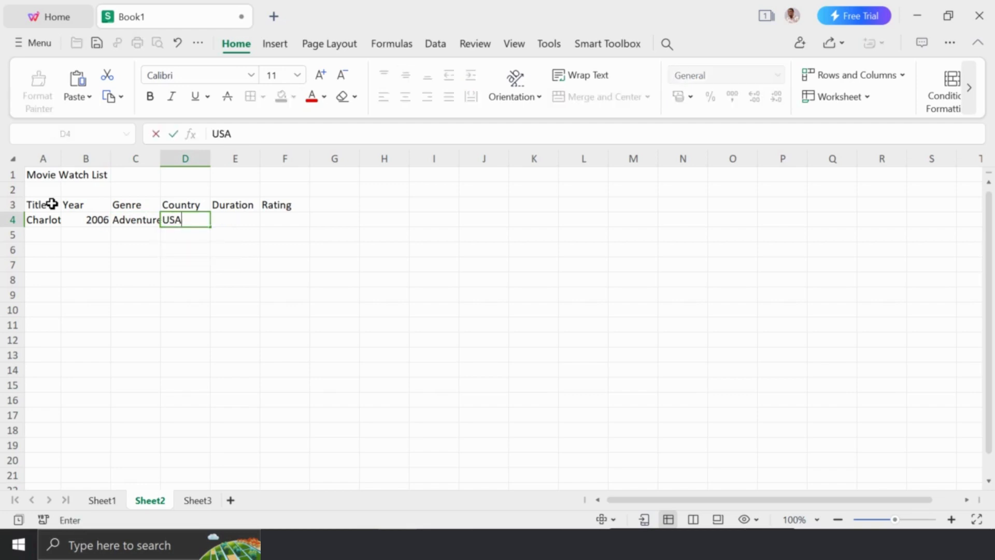
key(Tab)
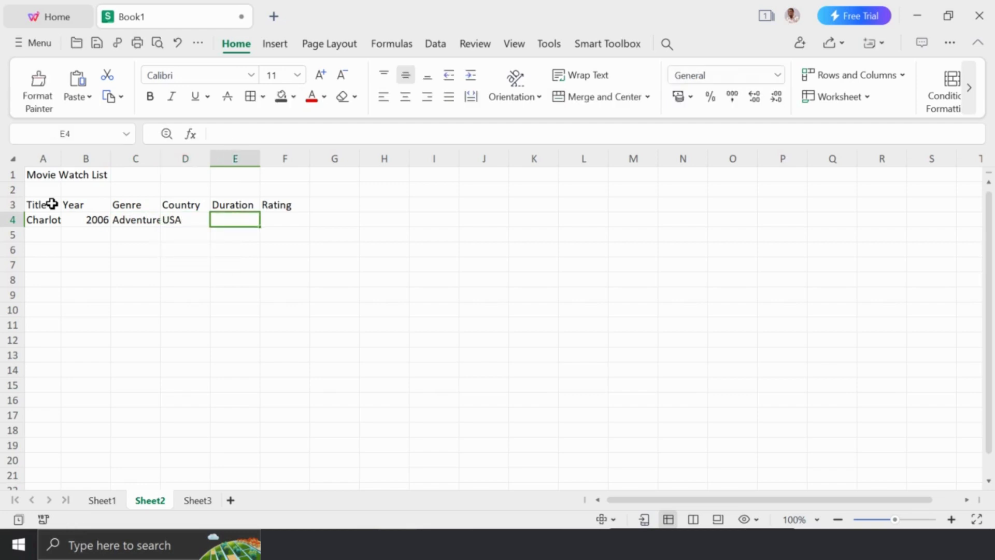
text(97)
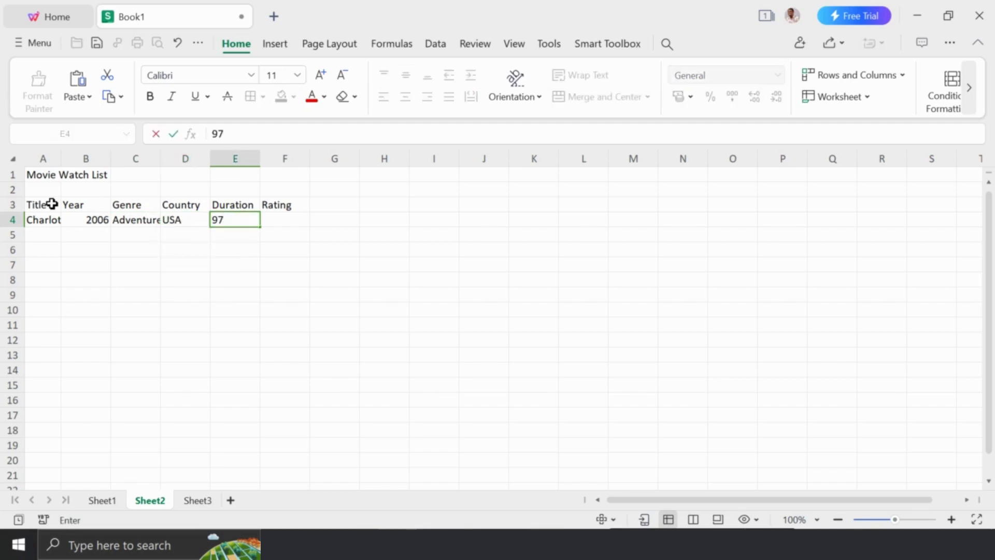
key(Tab)
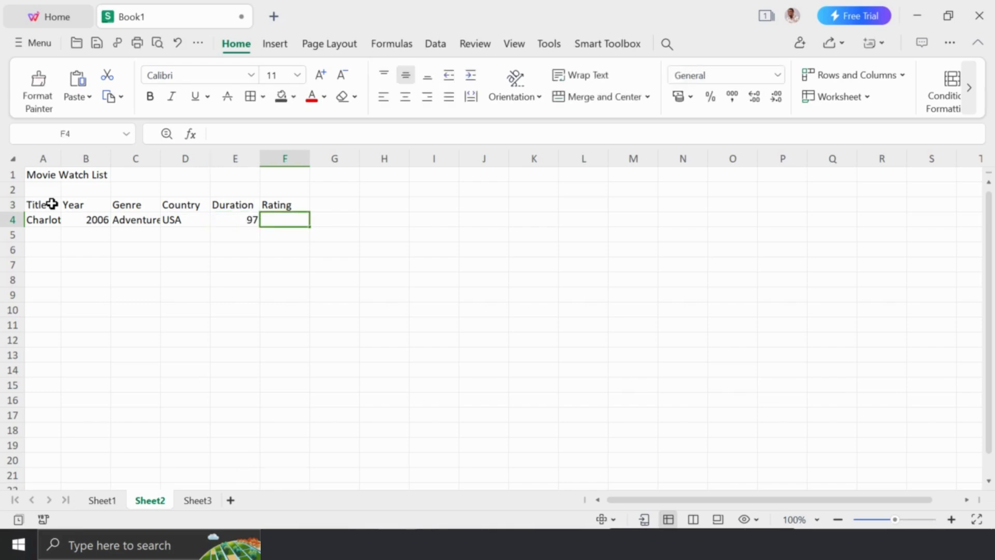
text(6.3)
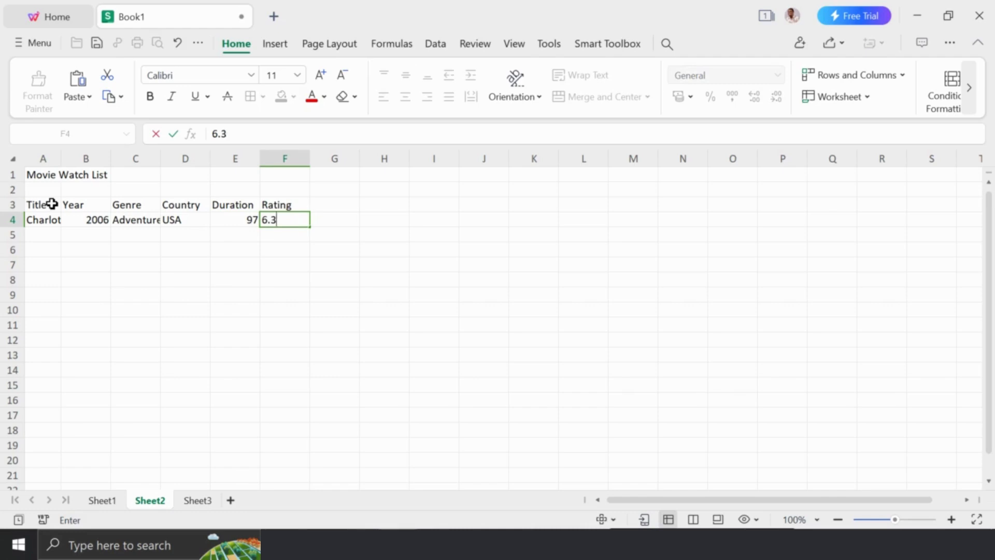
key(Return)
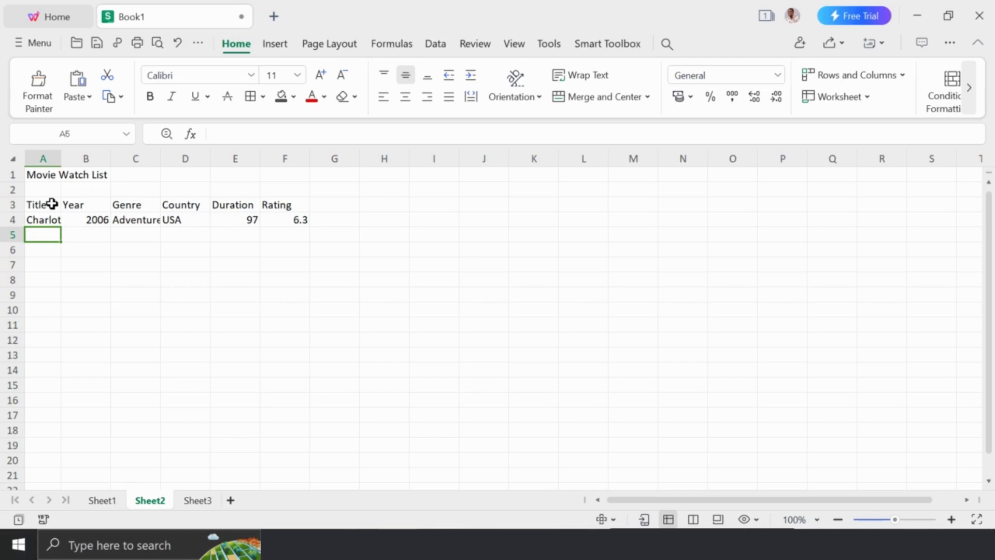
- Enter the movie title "Neon Genesis Evangelion" in cell A5
text(Netw)
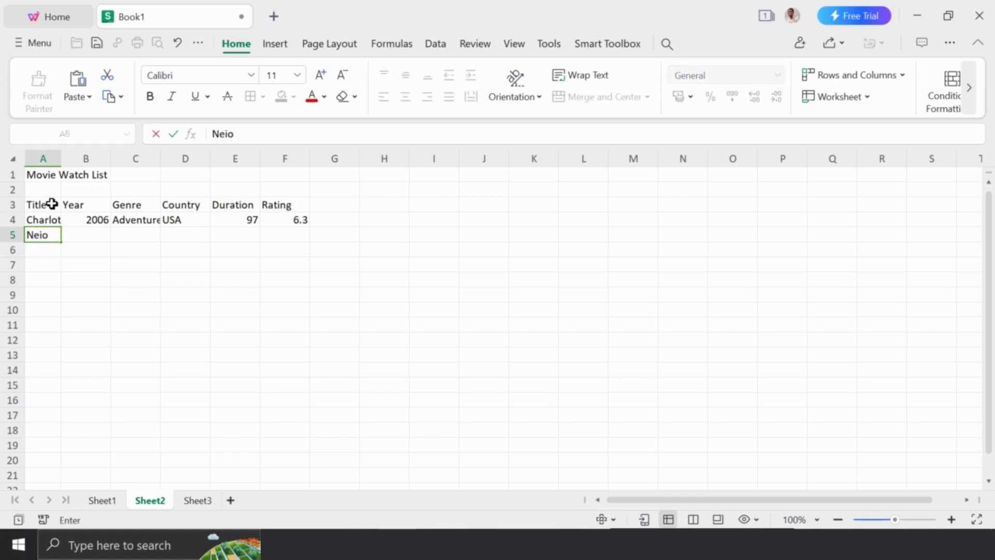
key(BackSpace)
key(BackSpace)
text(on Genes)
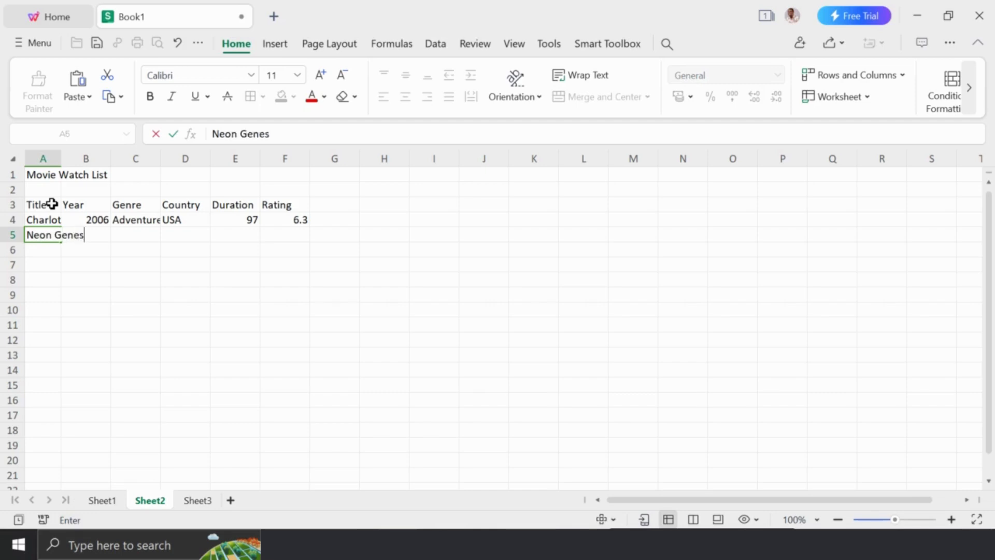
text(is Evangelion)
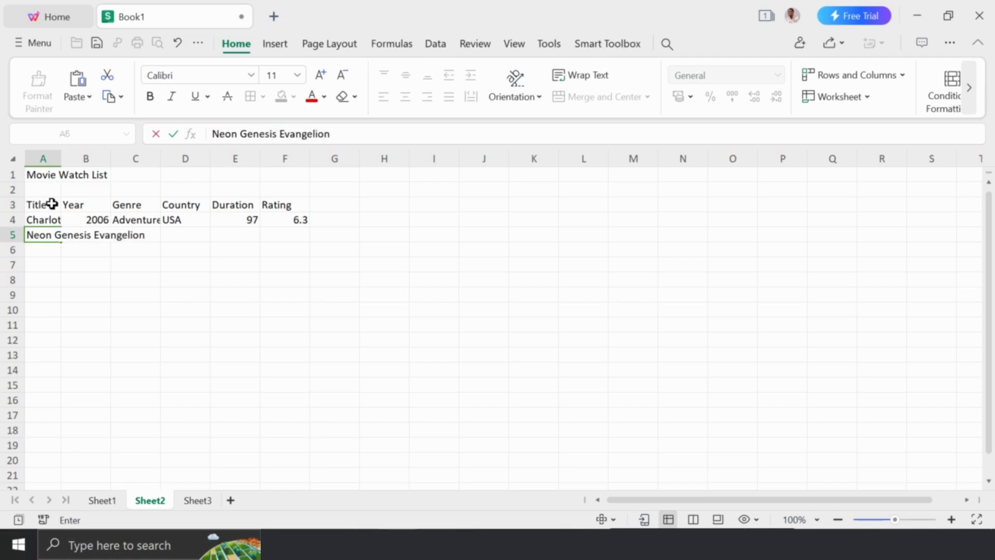
key(Tab)
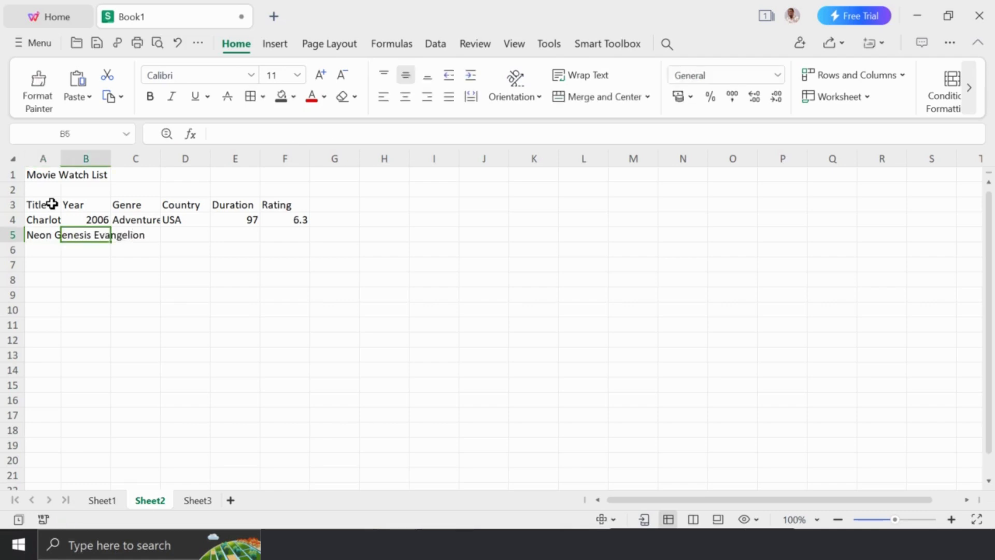
- Complete row 5 with year 1997, genre Animation, country Japan, duration 87 and rating 8.1 in cells B5 to F5
text(1997)
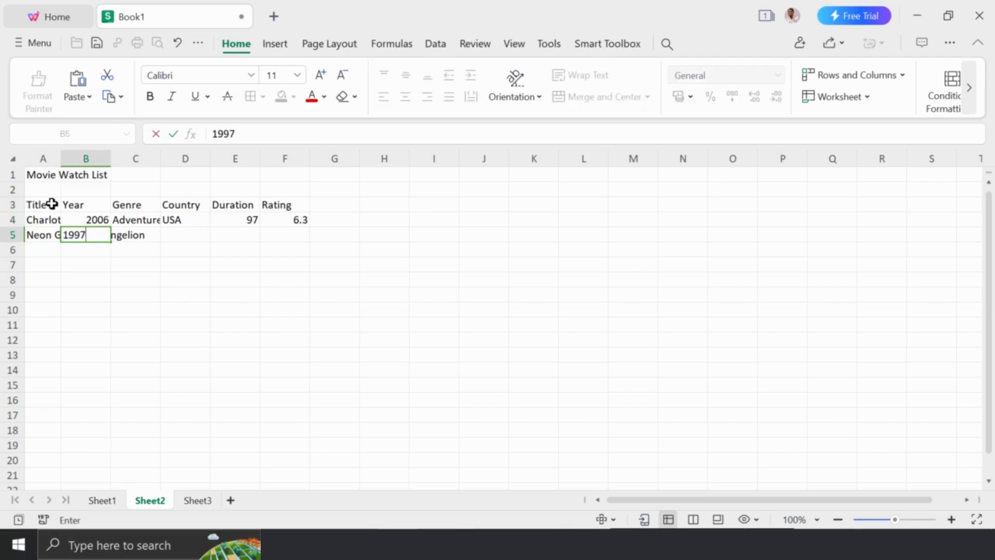
key(Tab)
text(Animation)
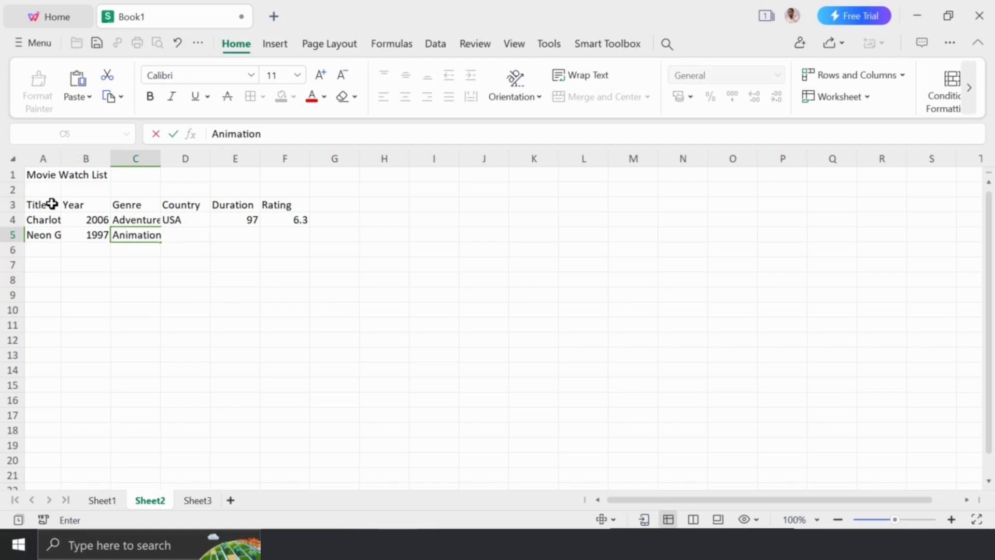
key(Tab)
text(Japan)
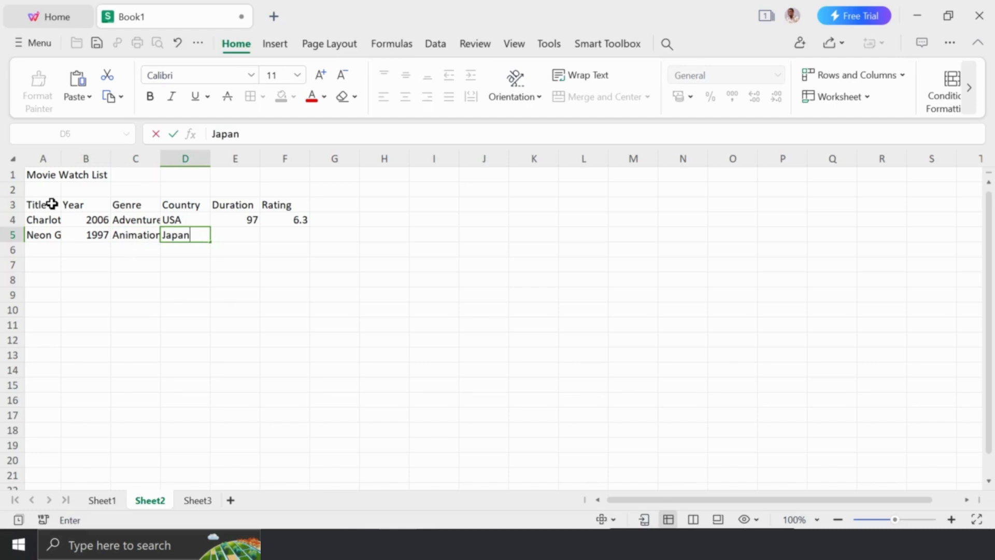
key(Tab)
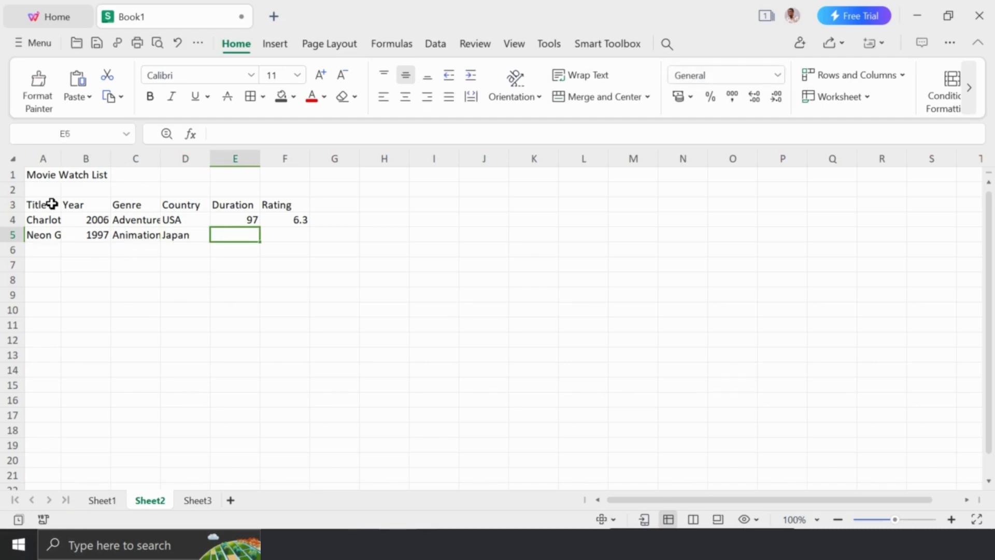
text(87)
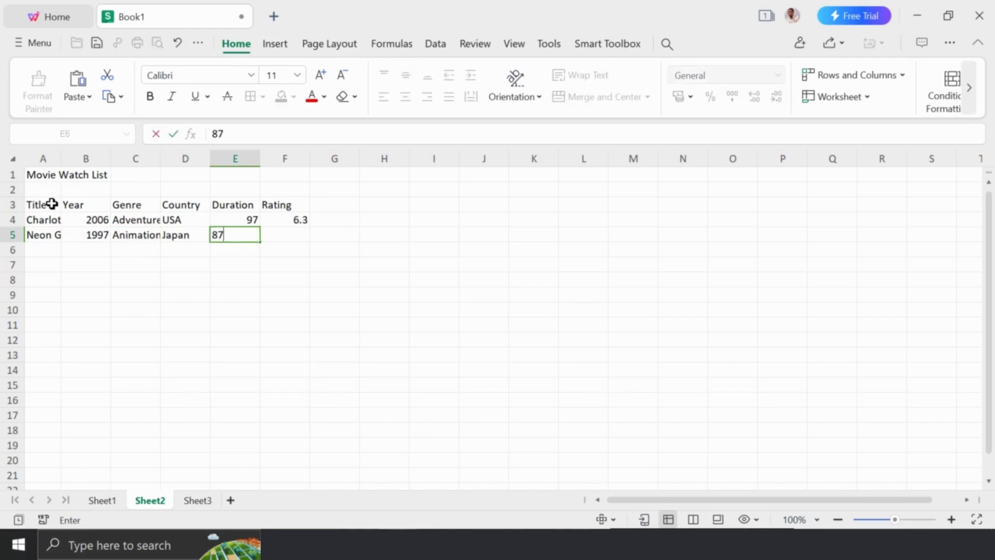
key(Tab)
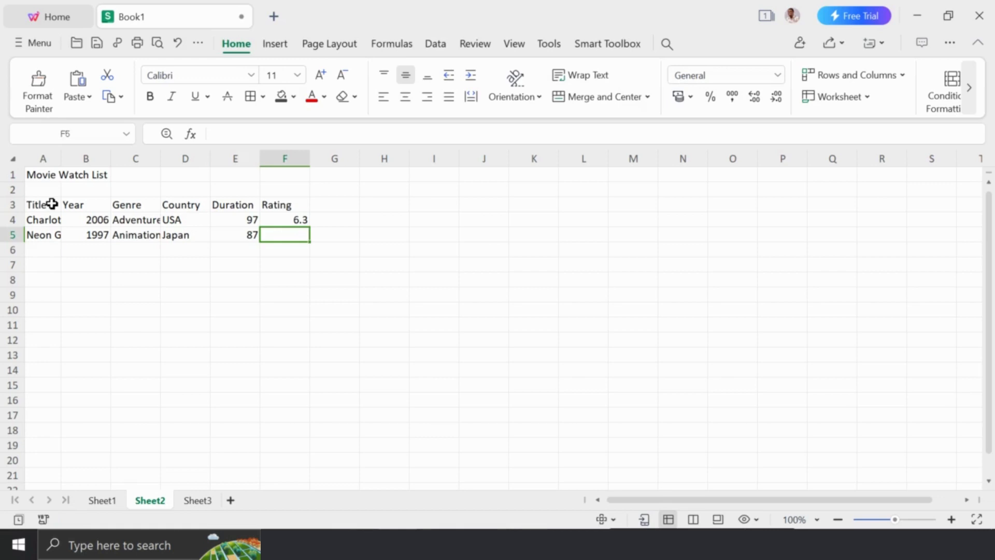
text(8.1)
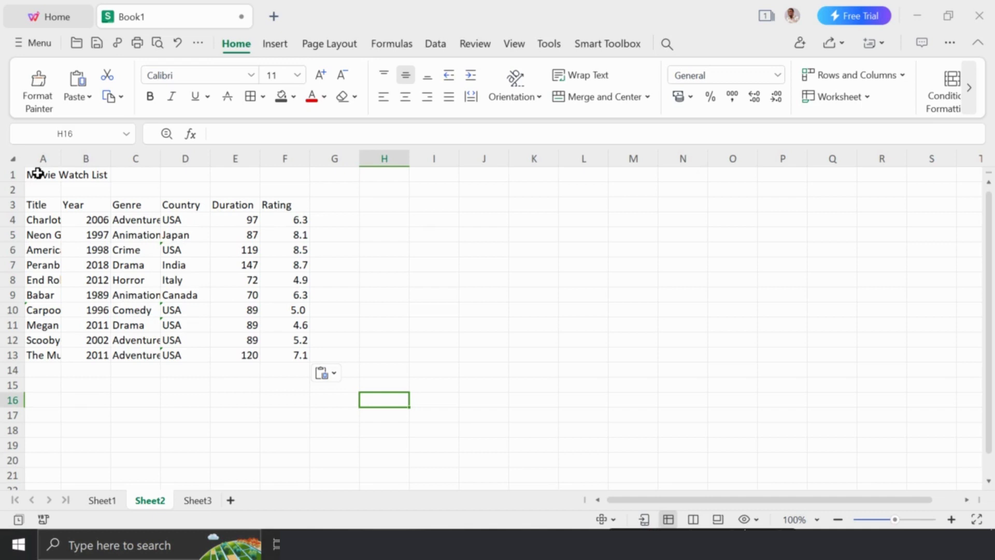
- Merge and center the title "Movie Watch List" across cells A1:F1 and make its text bold
drag(38, 173, 270, 180)
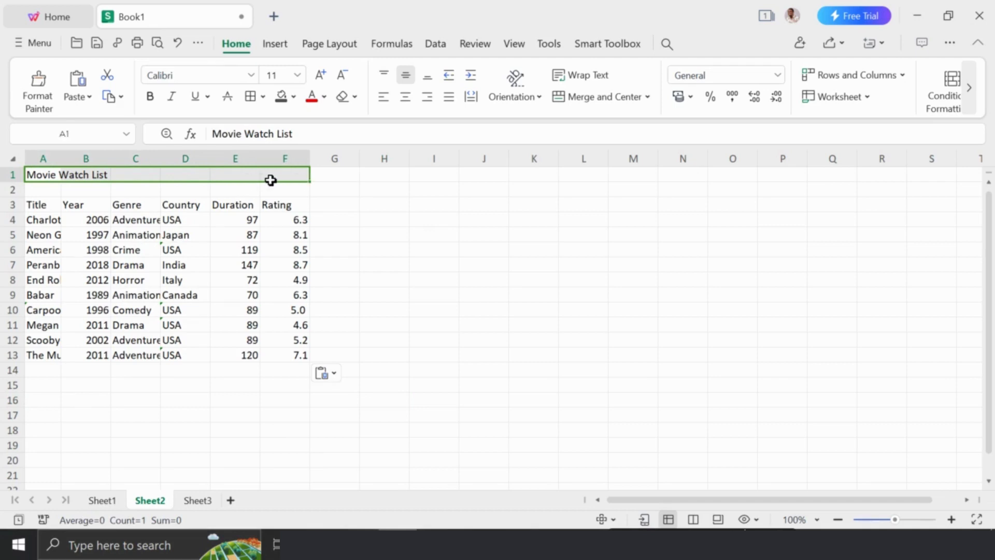
click(585, 106)
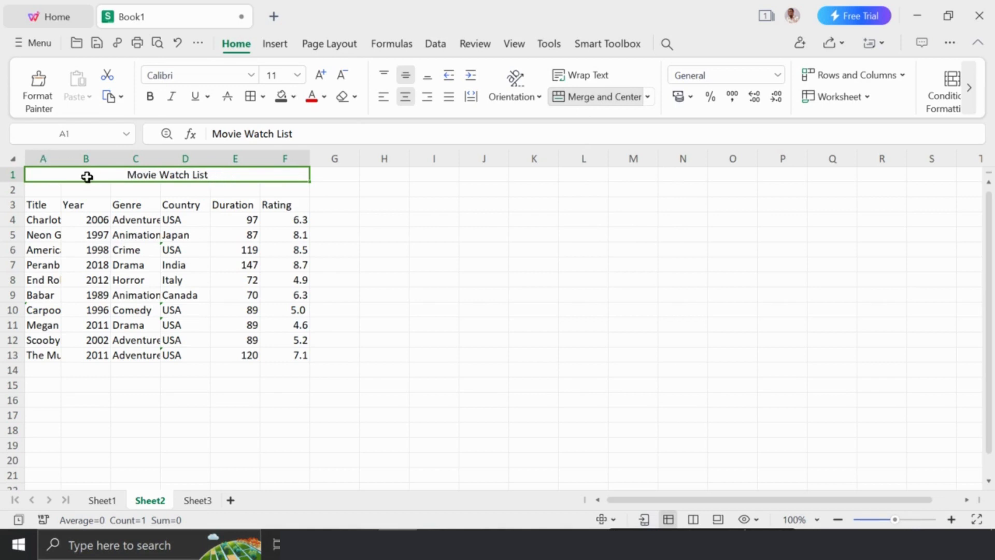
double_click(203, 175)
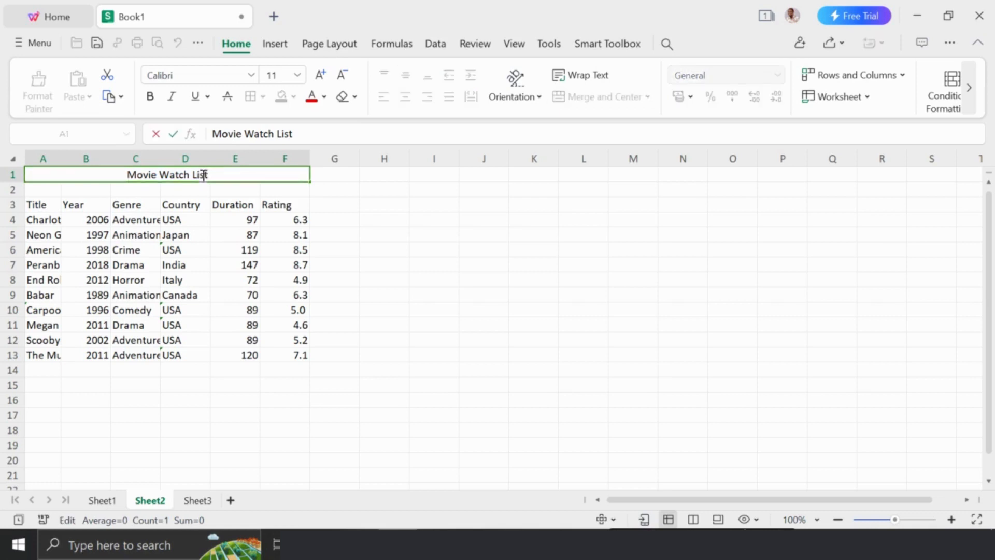
double_click(203, 175)
click(203, 175)
drag(127, 175, 213, 178)
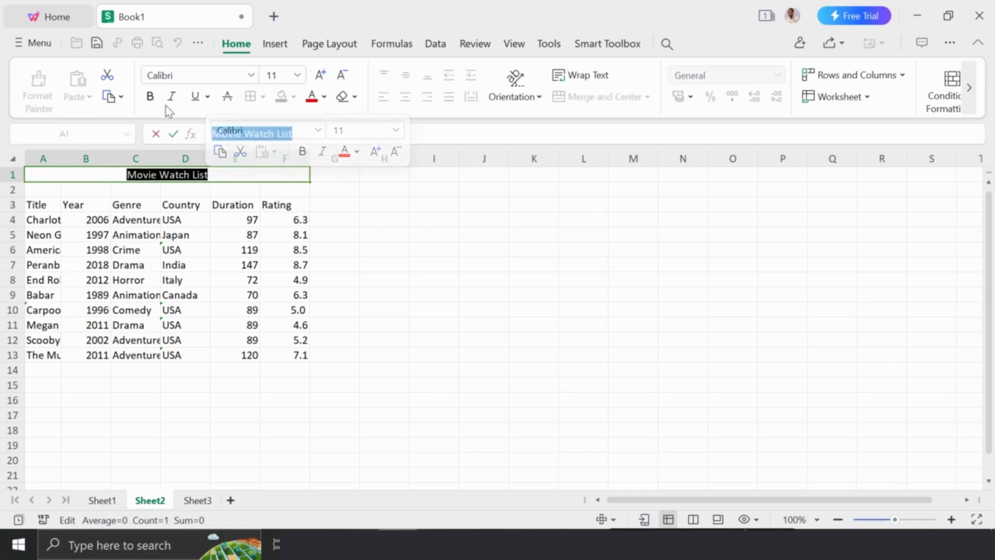
click(150, 97)
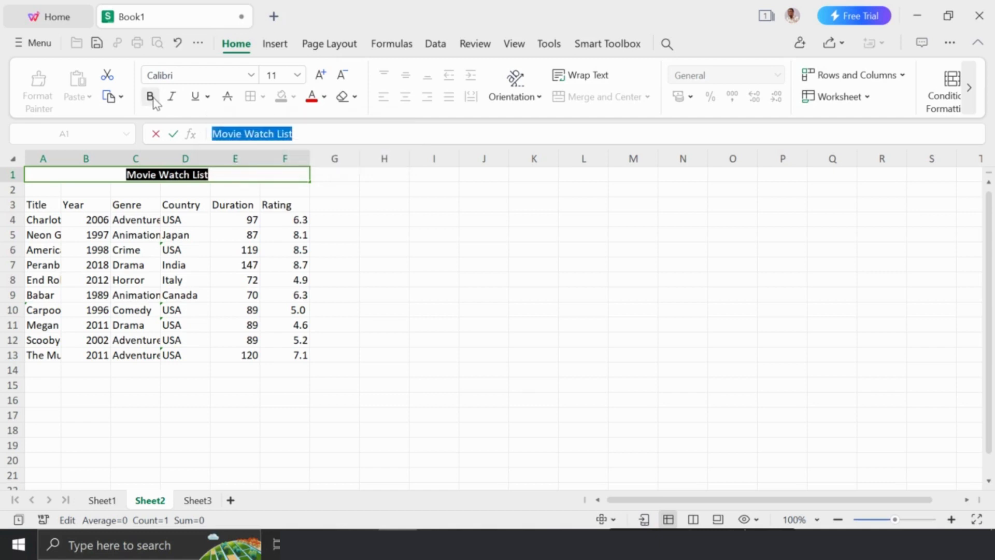
- Set the title text "Movie Watch List" to font size 14 and the Arial font
click(320, 75)
click(320, 75)
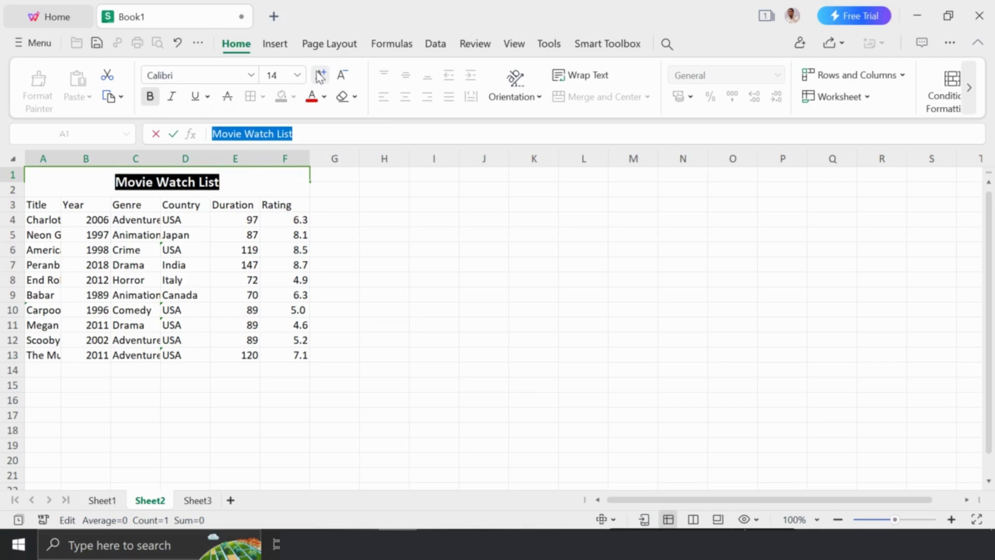
click(252, 76)
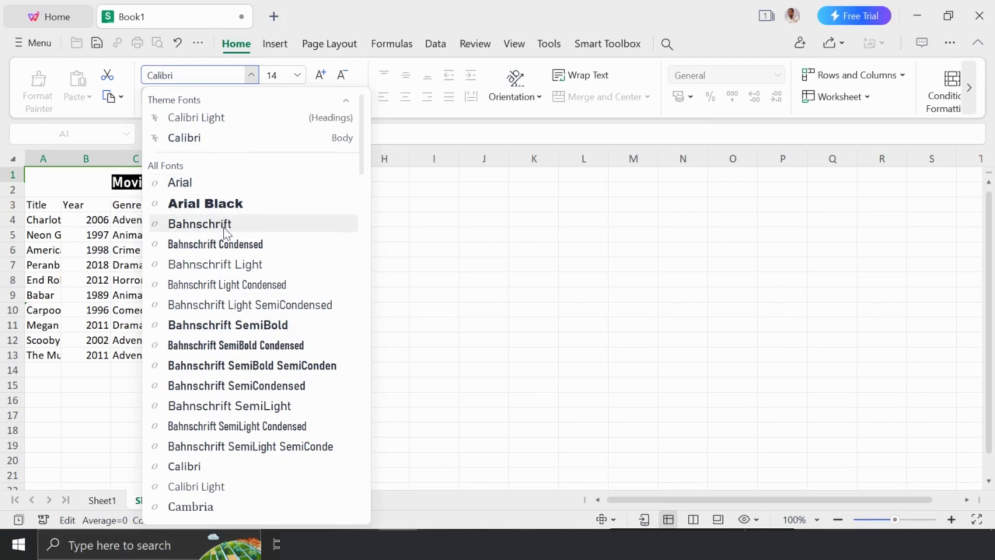
click(230, 185)
click(311, 398)
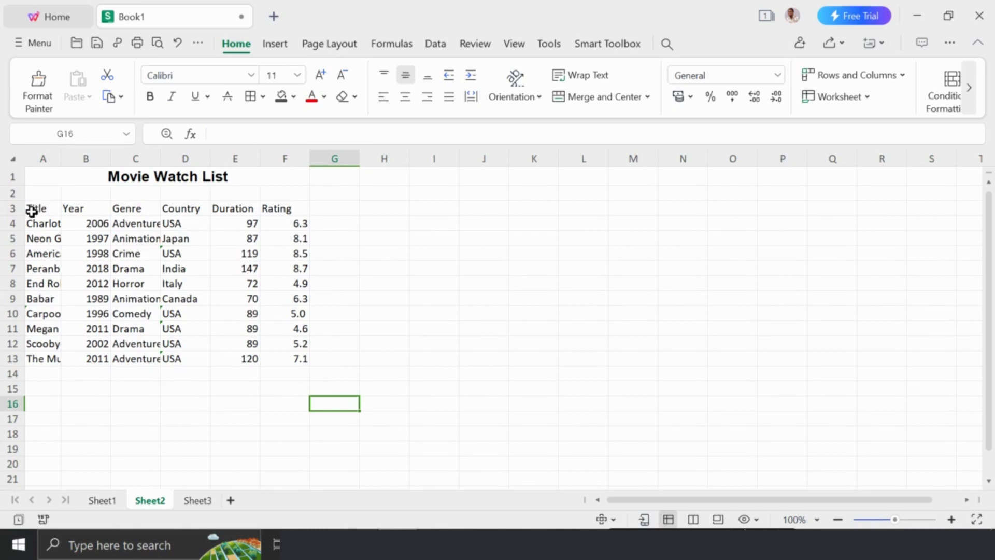
- Make the header row in cells A3:F3 bold
drag(48, 208, 292, 212)
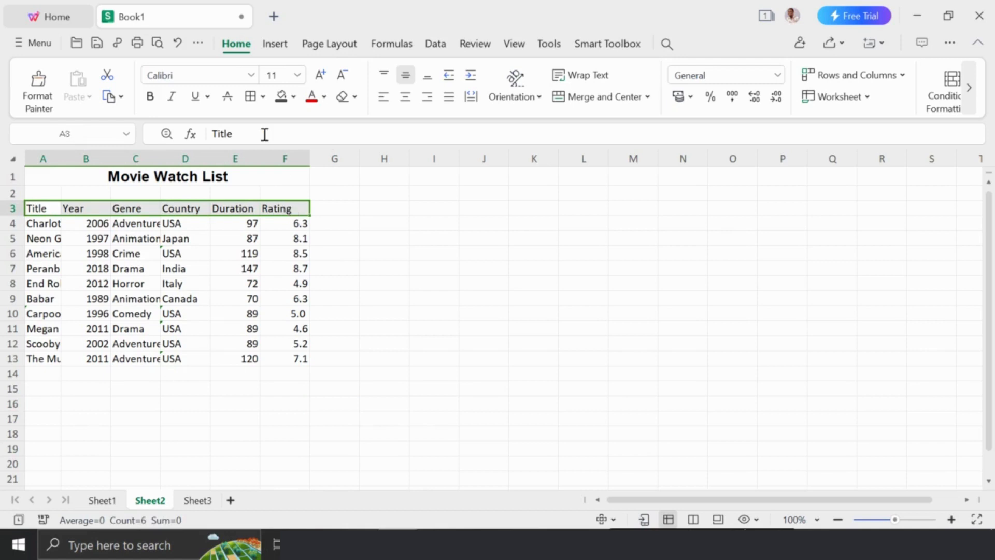
click(150, 96)
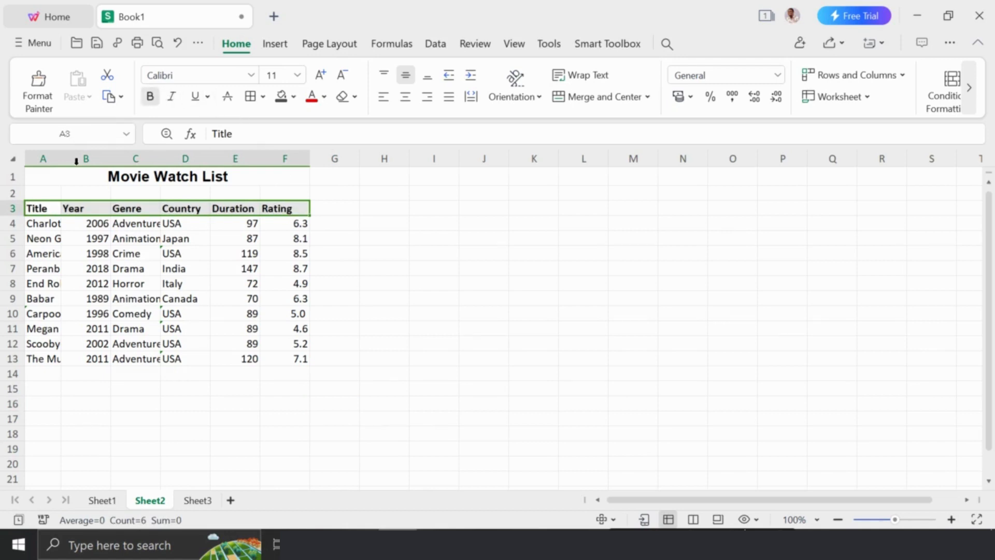
- Examine the full contents of the cut-off movie titles in column A, starting from cell A4
click(35, 228)
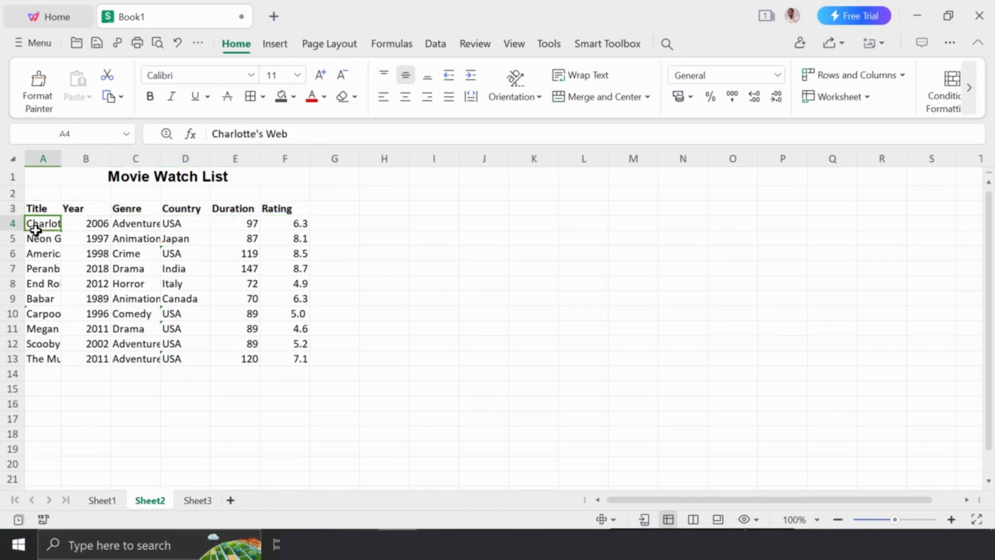
key(Down)
key(Down)
key(Up)
key(Up)
key(Down)
key(Down)
key(Down)
key(Down)
key(Up)
key(Up)
key(Up)
key(Up)
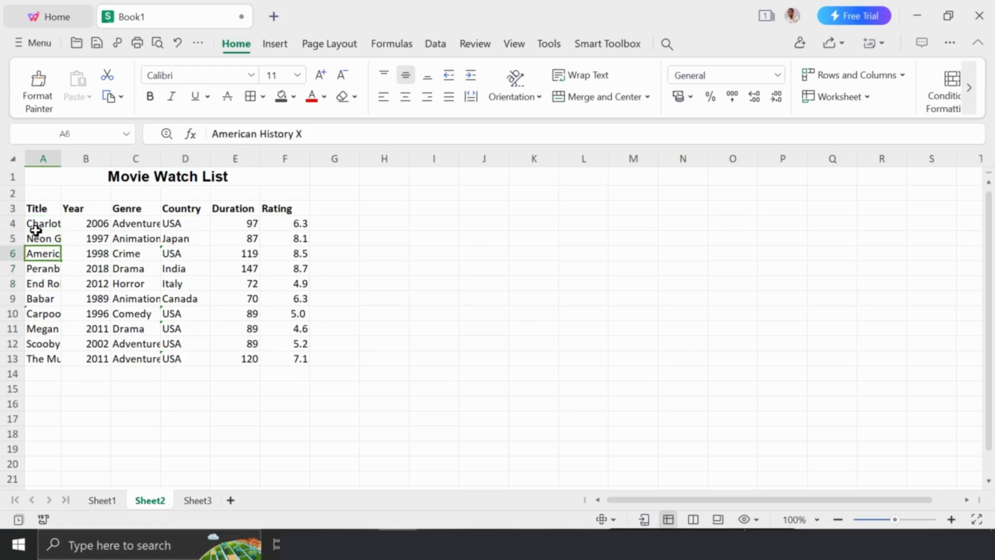
key(Down)
key(Down)
- Auto-fit the widths of the Title column A and the Genre column C to their contents
double_click(60, 160)
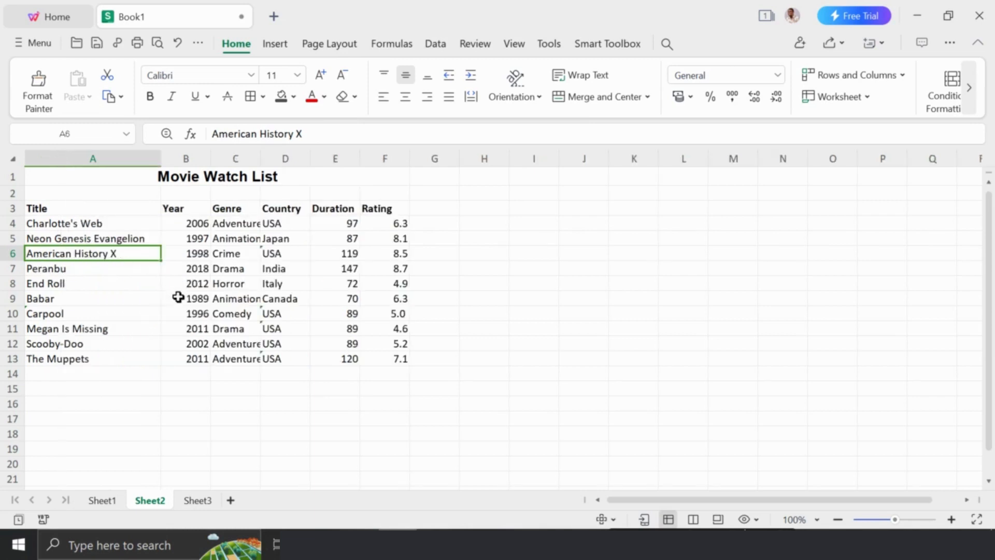
click(118, 391)
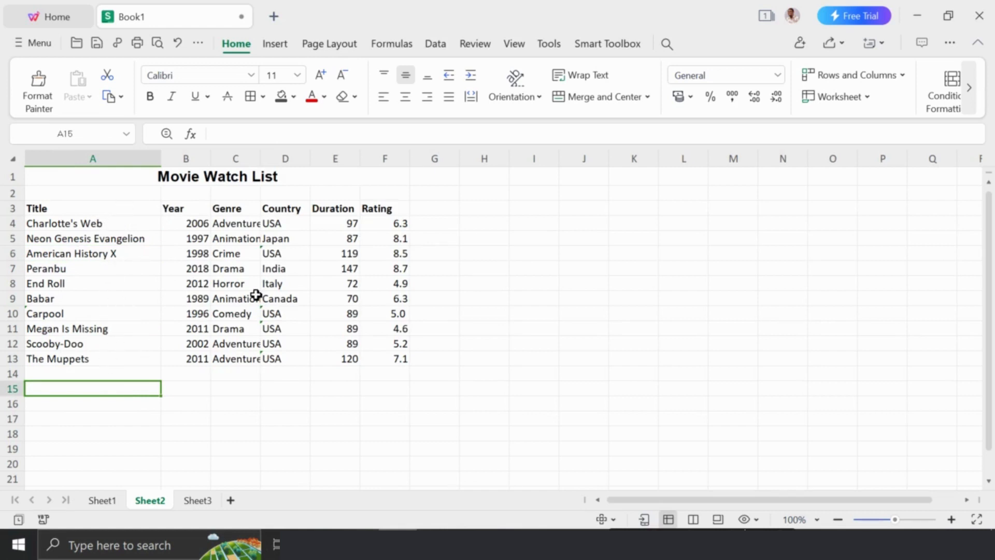
double_click(261, 155)
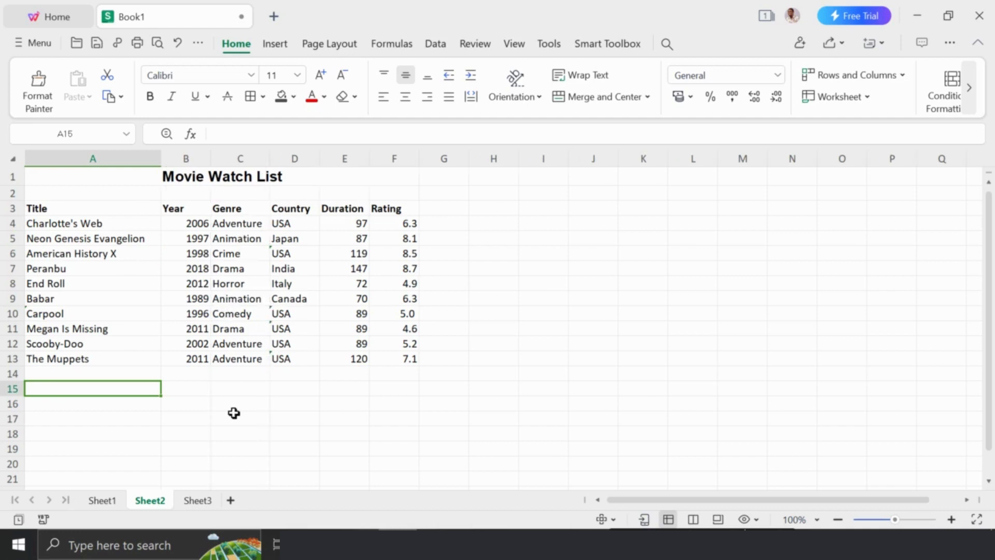
click(257, 431)
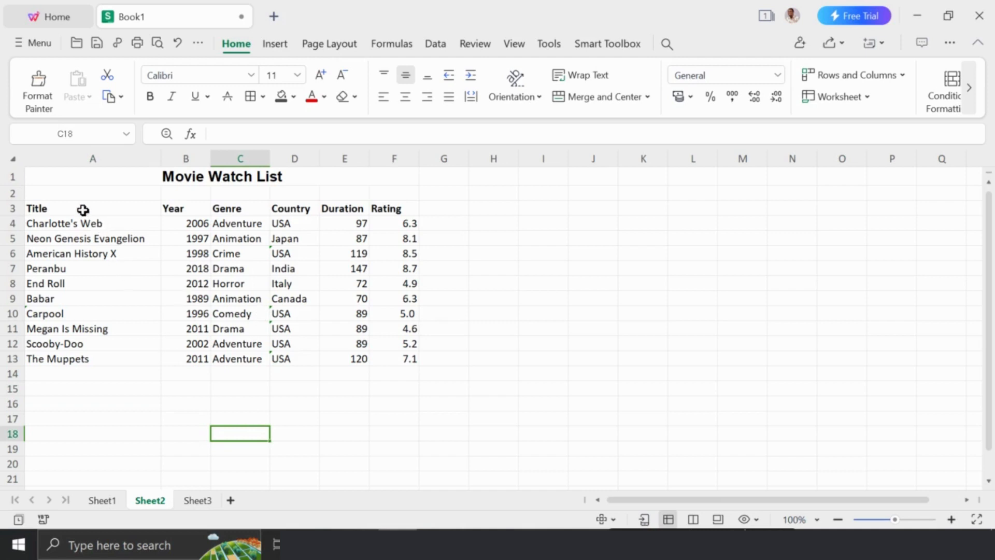
- Convert the movie data in A3:F13 into a table with headers and filtering enabled
click(174, 325)
click(291, 297)
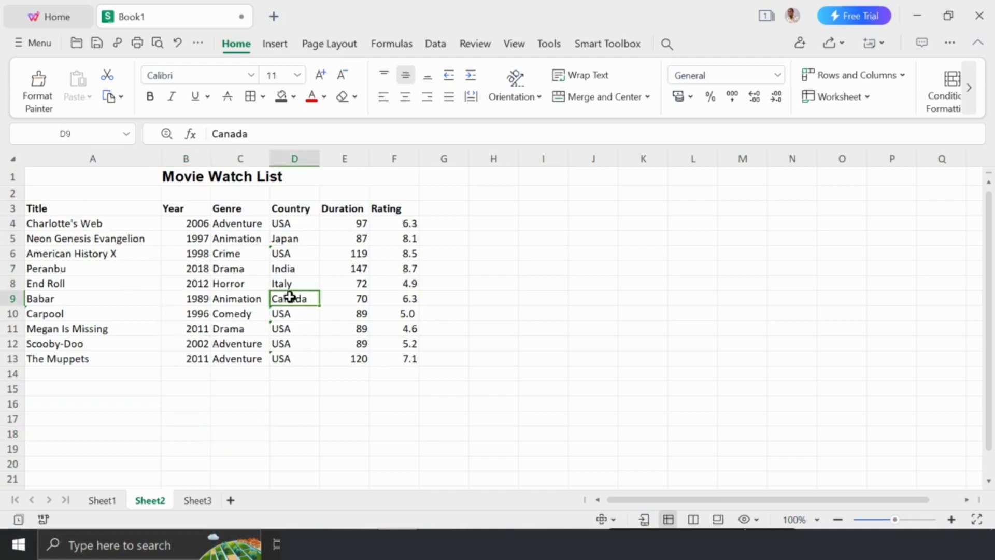
click(268, 255)
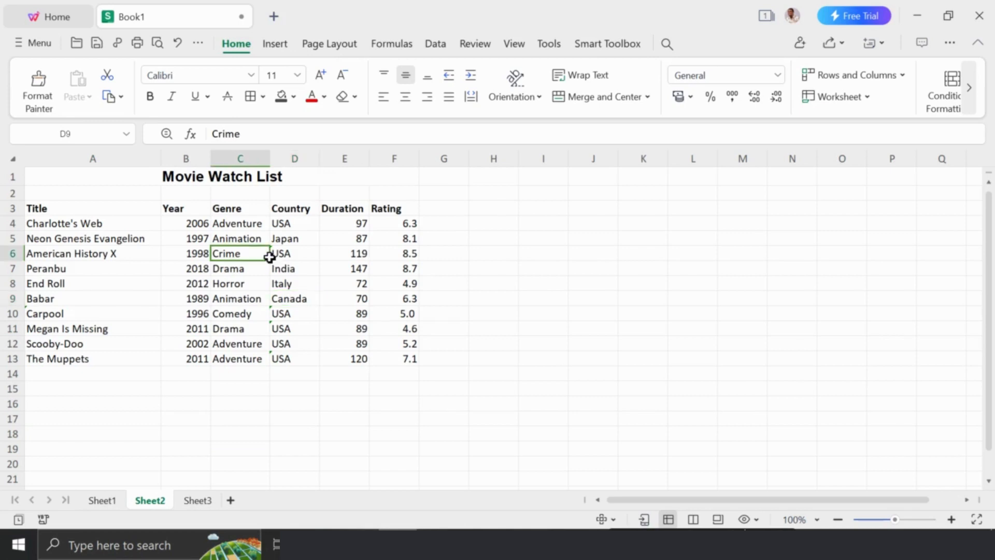
click(184, 288)
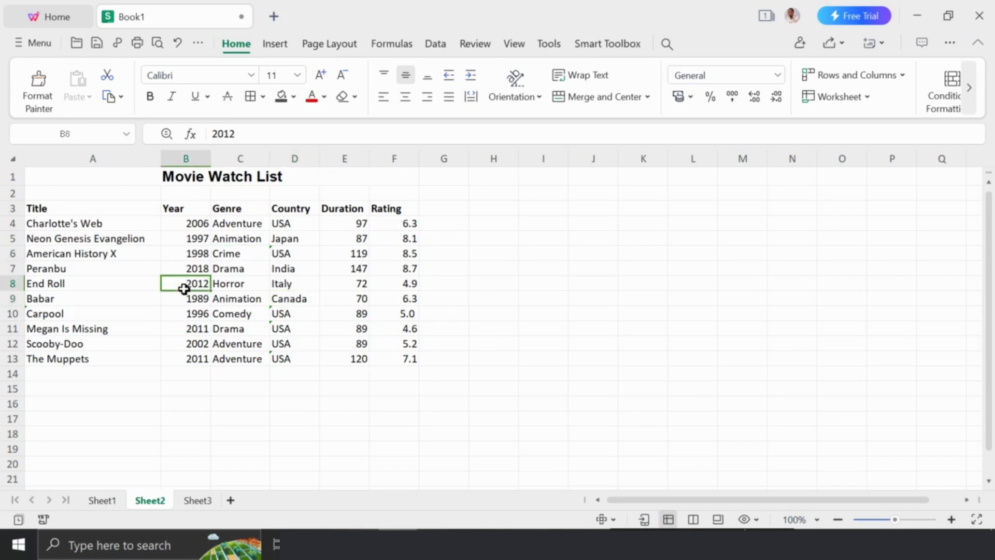
key(ctrl+t)
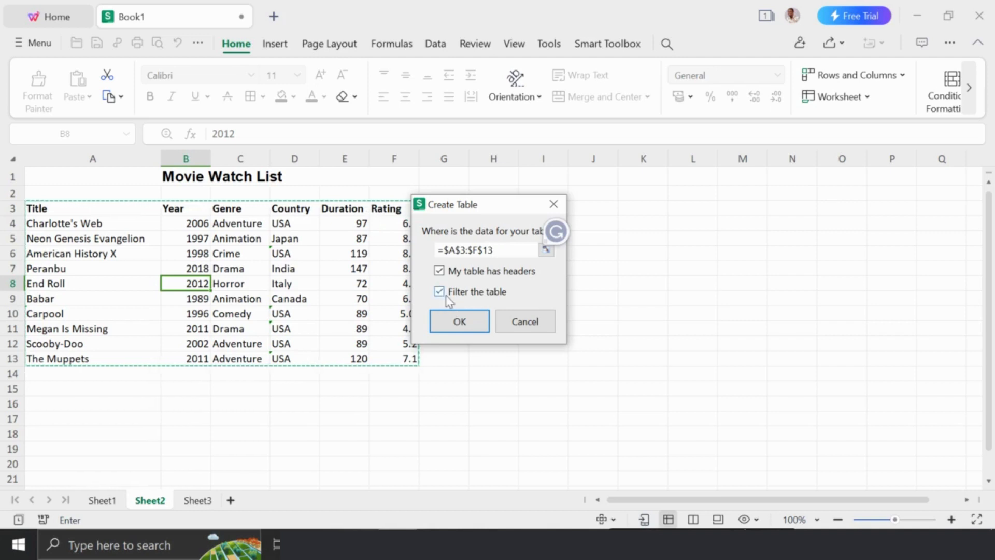
click(460, 321)
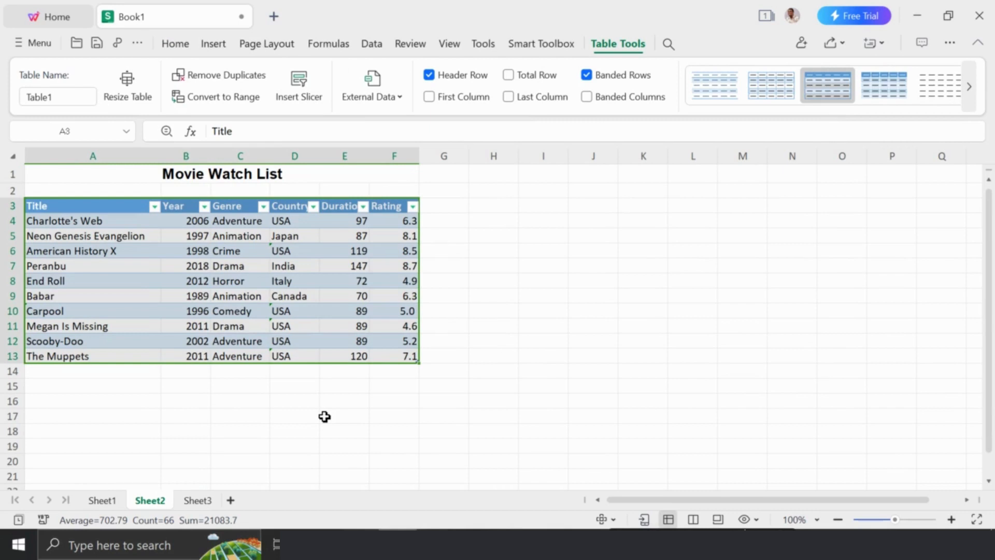
click(324, 417)
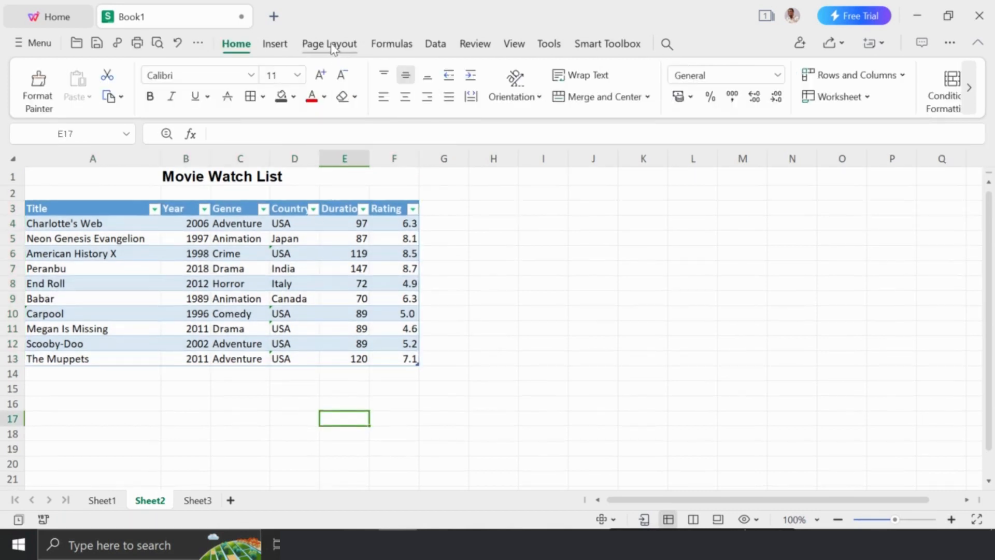
- Preview the preset table styles available for the movie table without applying a new one
click(322, 221)
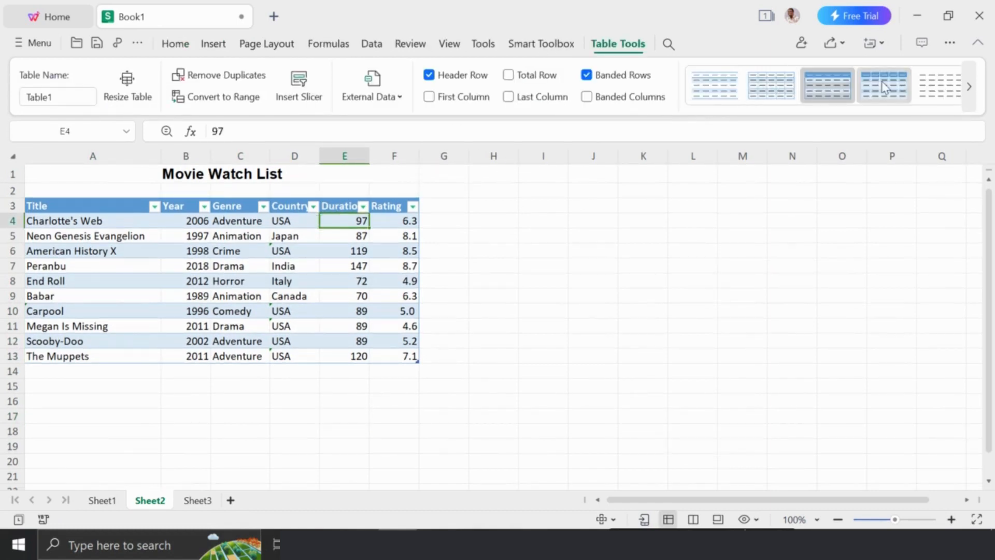
click(966, 87)
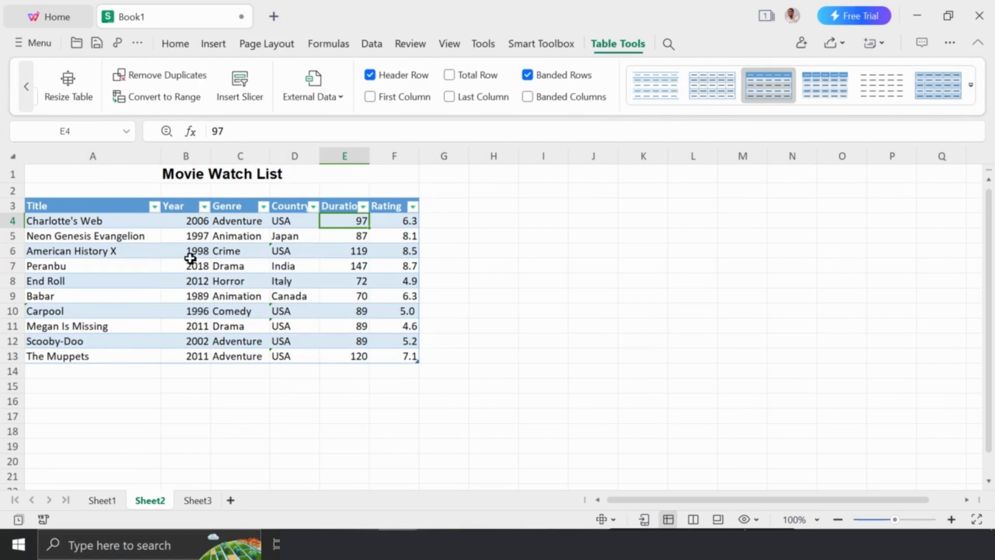
click(191, 263)
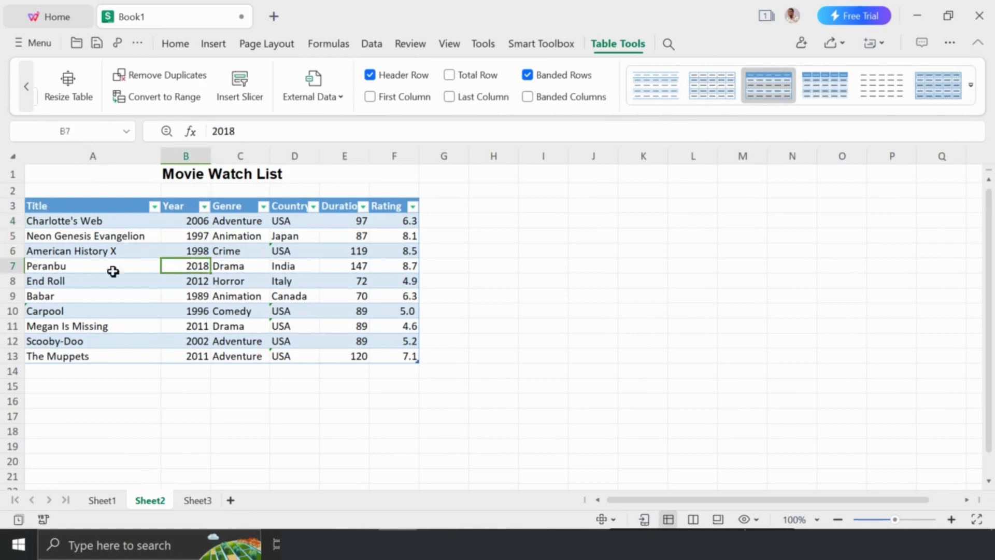
click(971, 85)
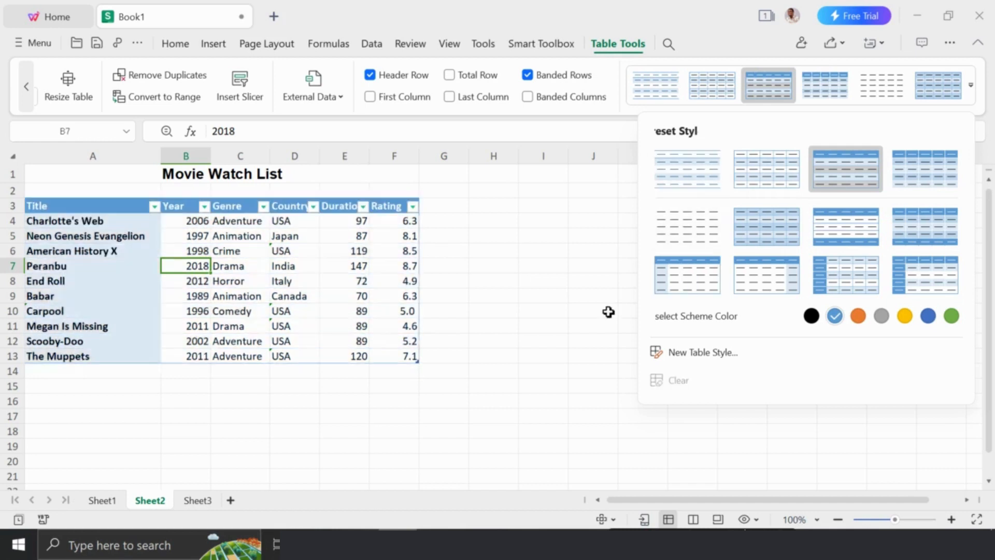
click(396, 446)
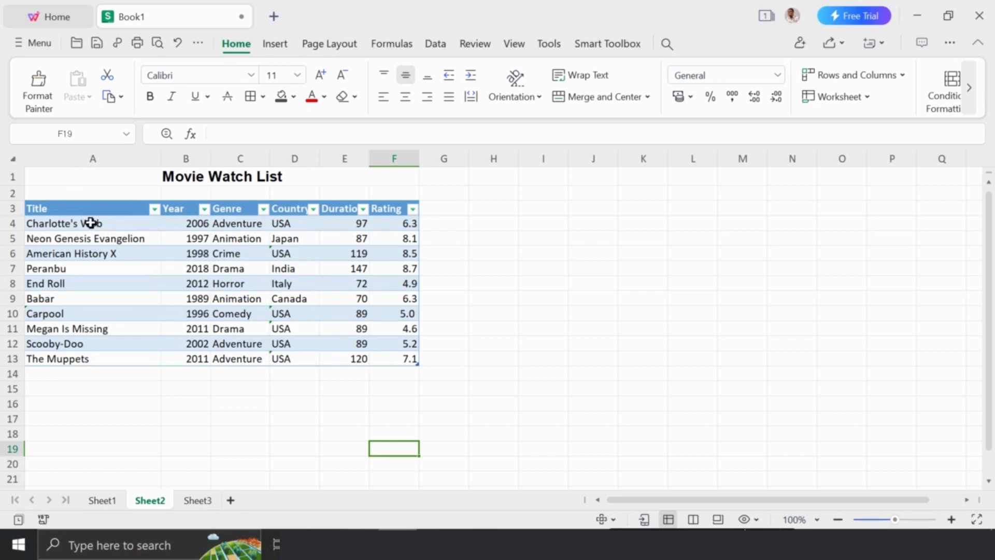
- Sort the movie table by the Title column in ascending order and check the order of the titles
click(134, 200)
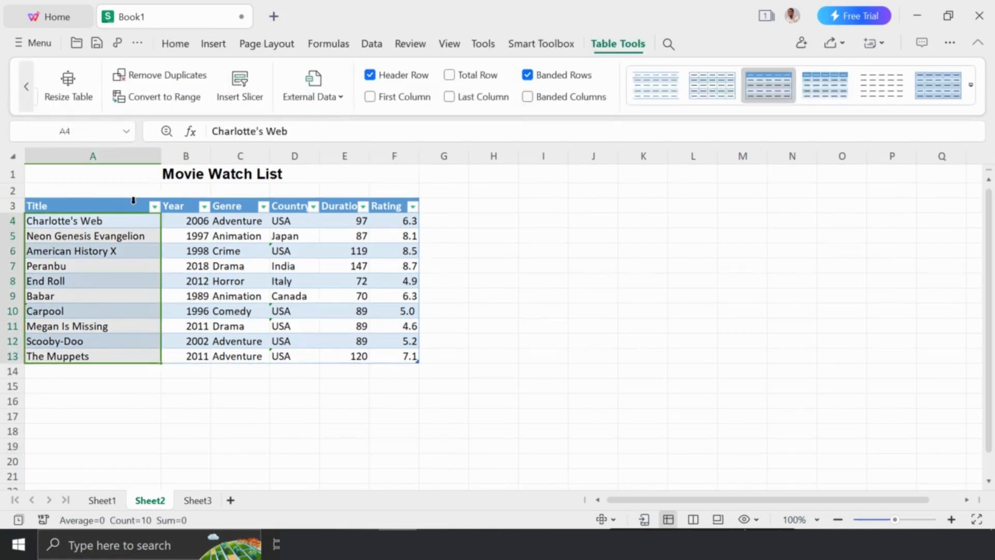
right_click(94, 236)
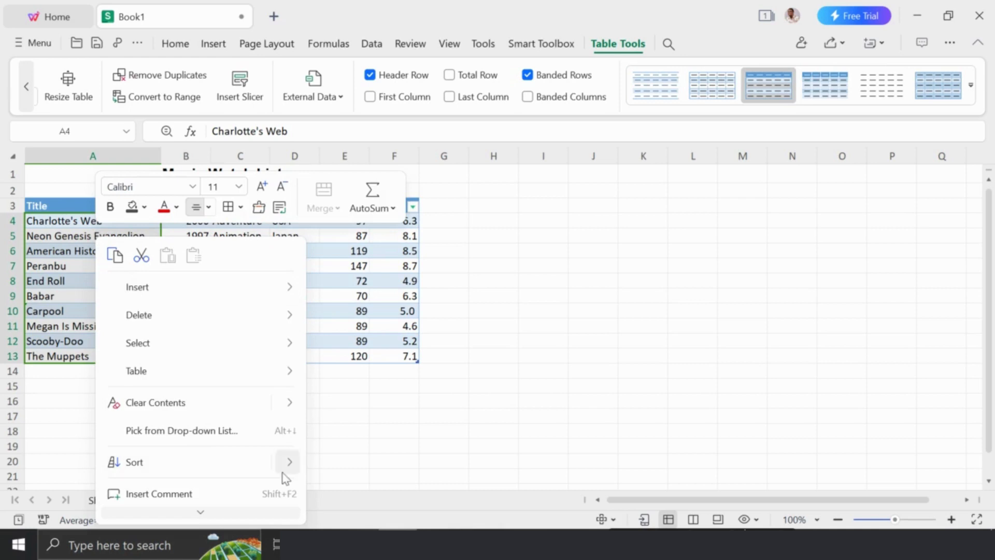
mouse_move(285, 469)
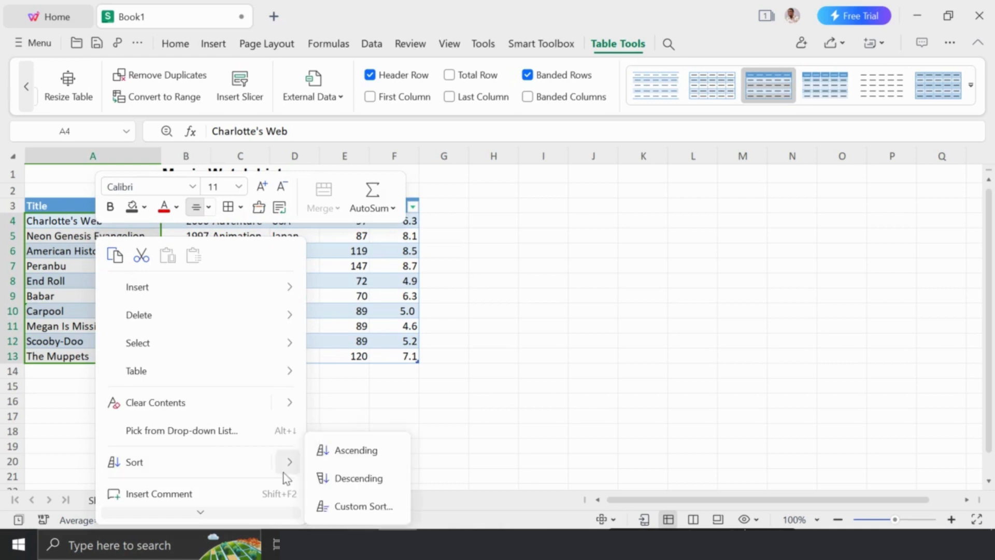
click(354, 451)
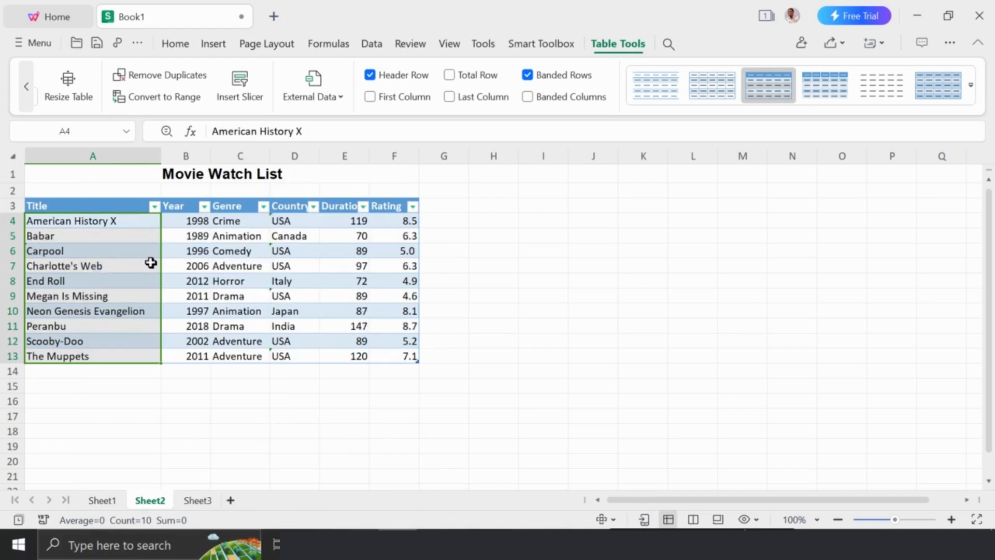
click(223, 285)
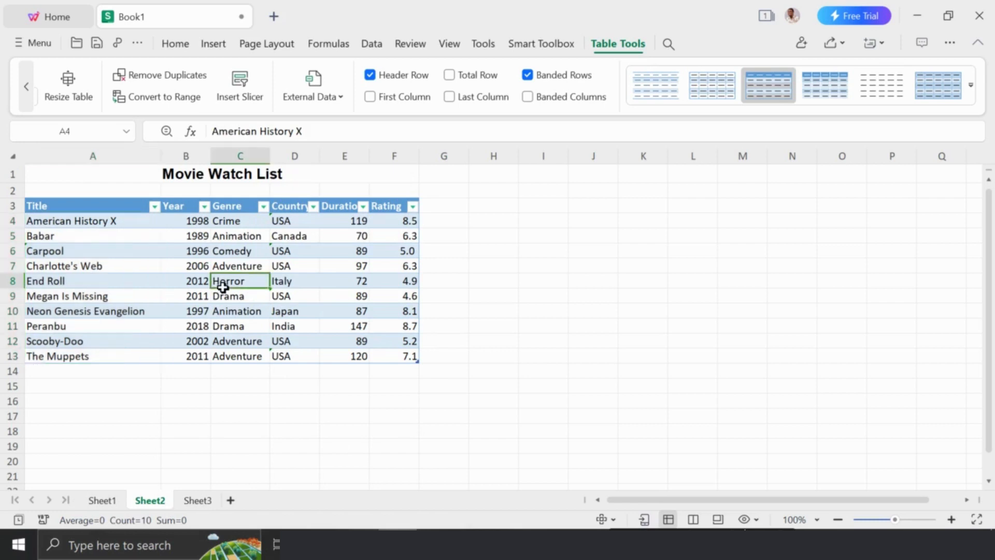
click(48, 222)
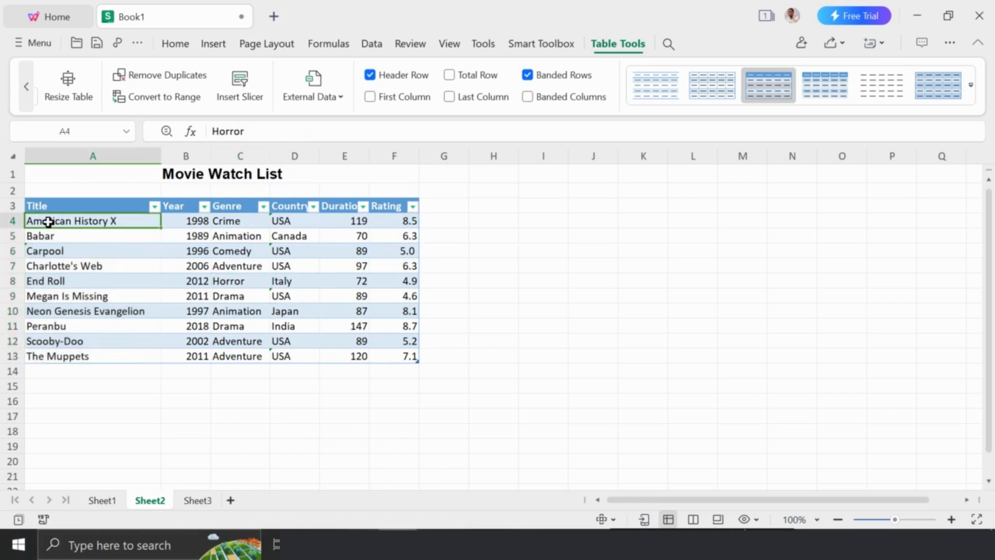
click(86, 236)
click(86, 251)
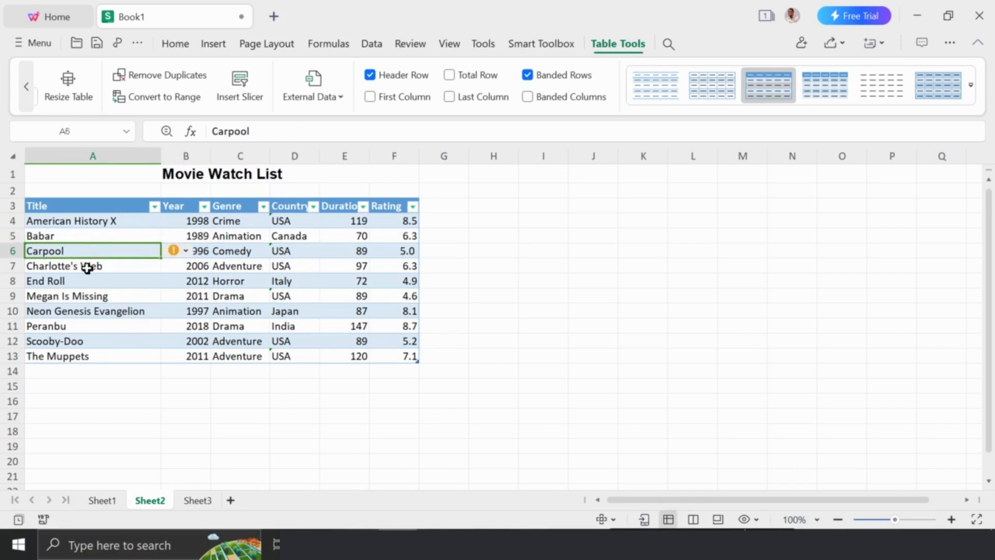
click(87, 266)
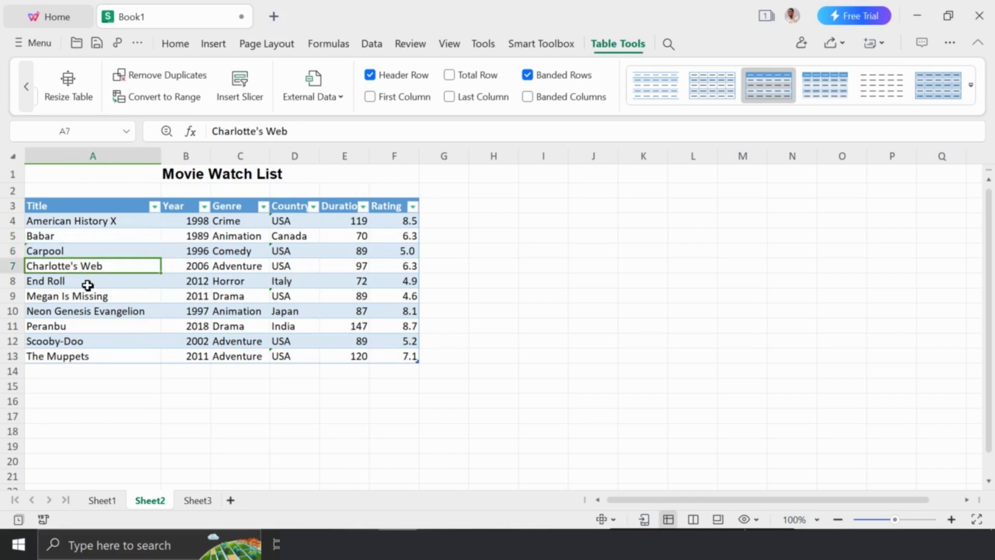
click(87, 284)
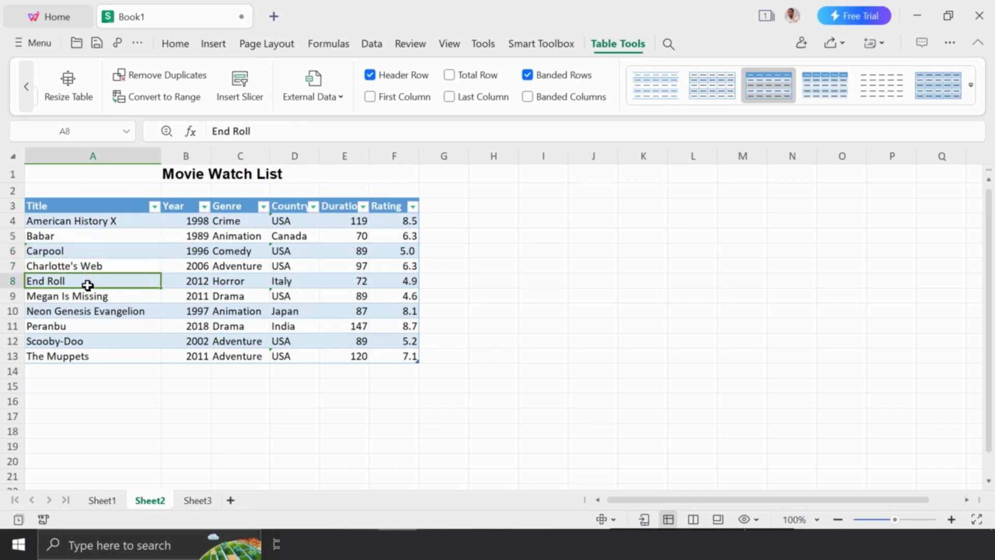
- Sort the movie table by the Year column in ascending order
click(187, 198)
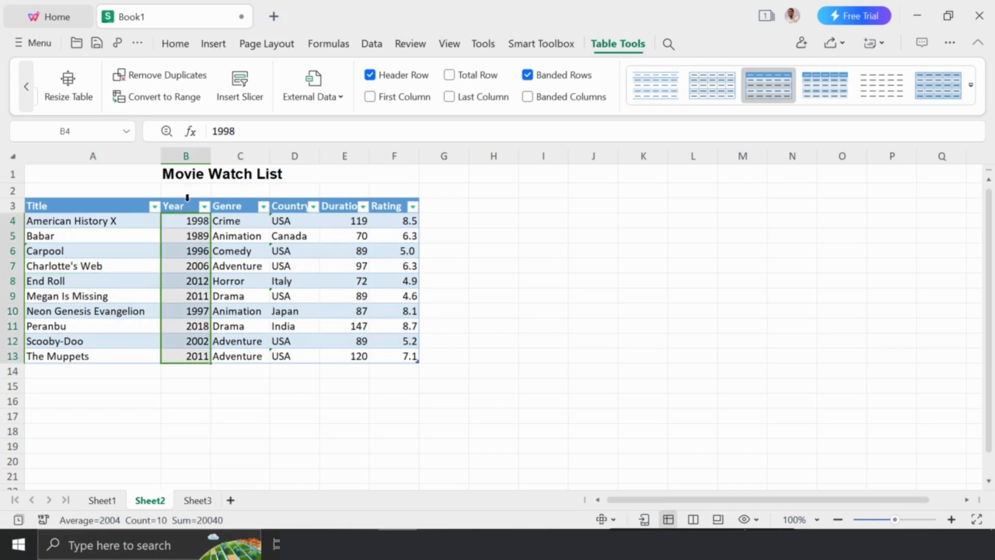
right_click(187, 242)
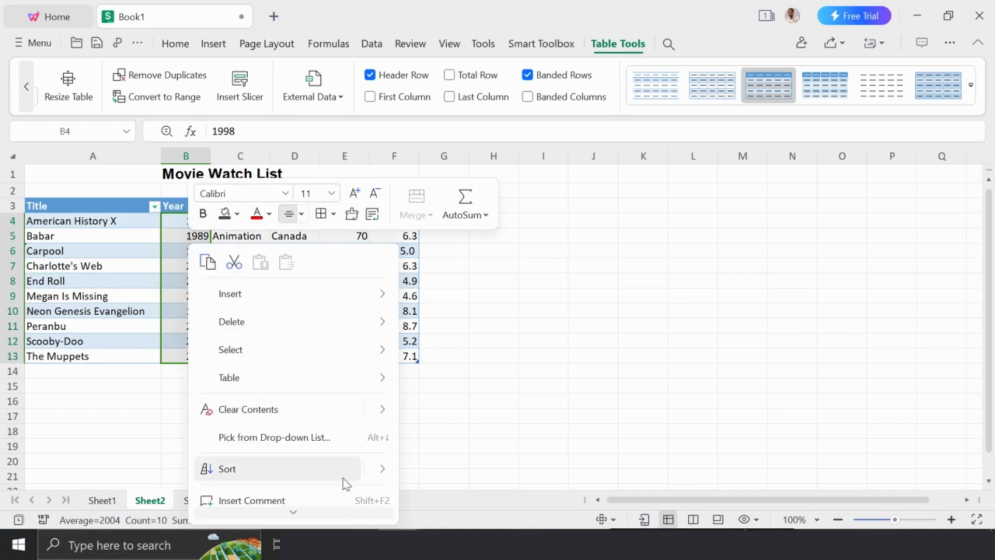
mouse_move(386, 473)
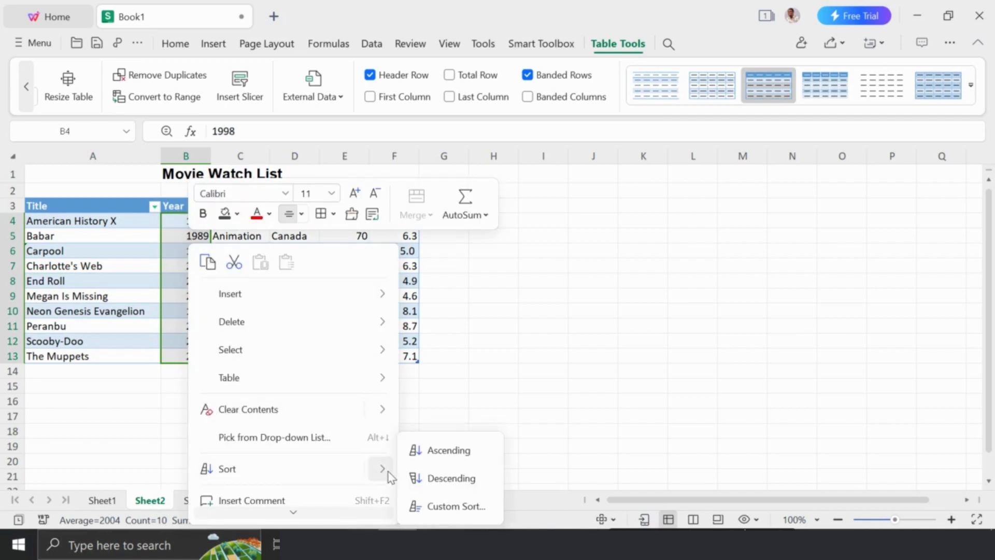
click(436, 459)
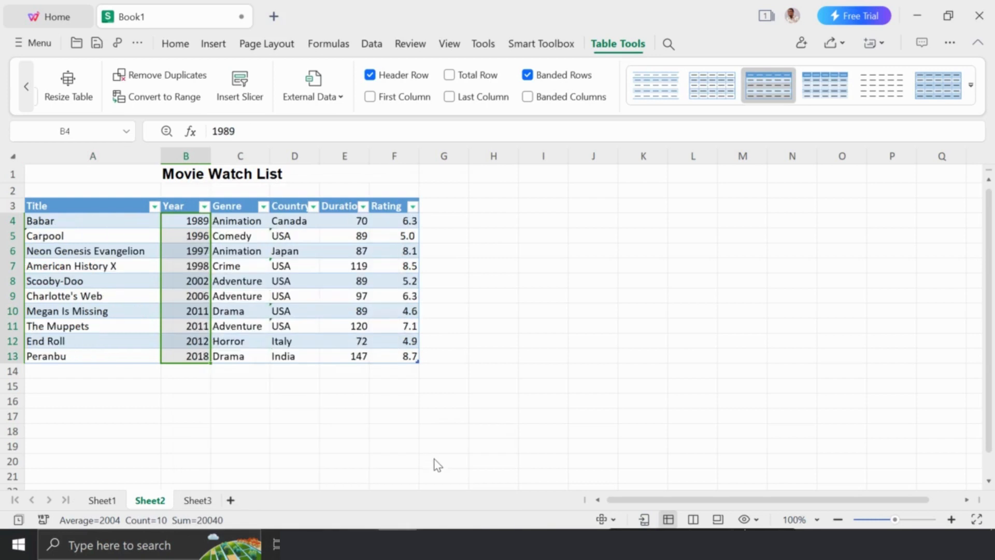
- Check the order of the years in column B from cell B4 down to B13
click(189, 222)
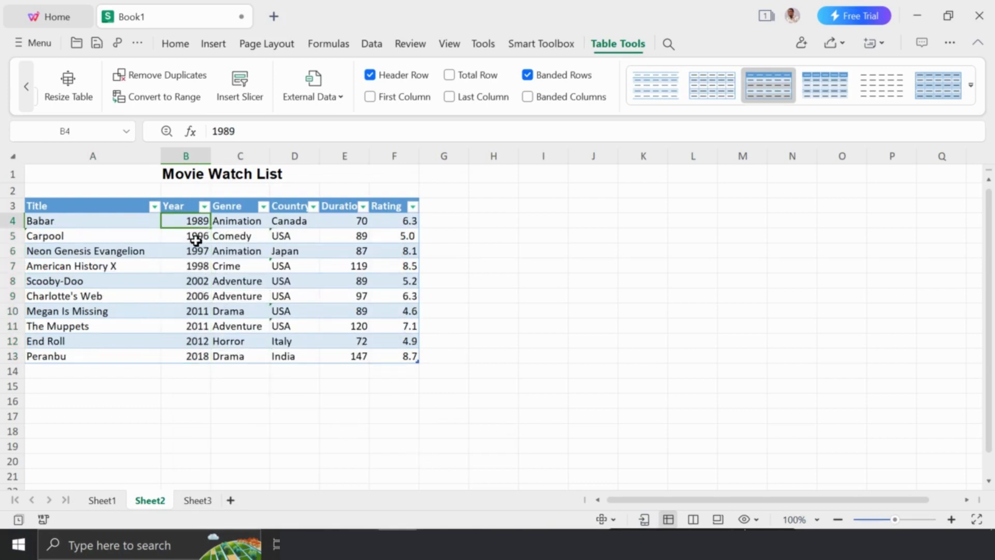
key(Down)
key(Down)
key(Down)
key(Down)
key(Down)
key(Down)
key(Down)
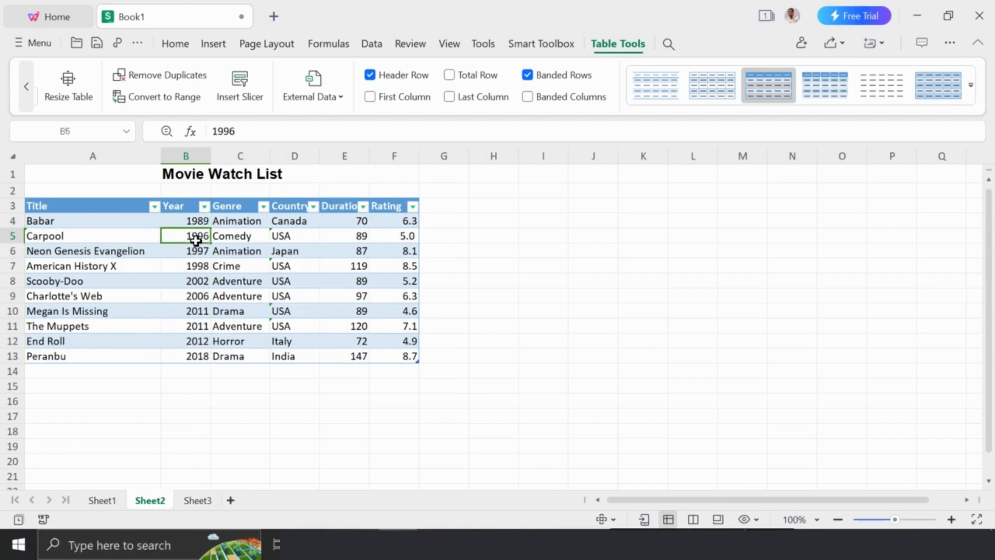
key(Down)
key(Down)
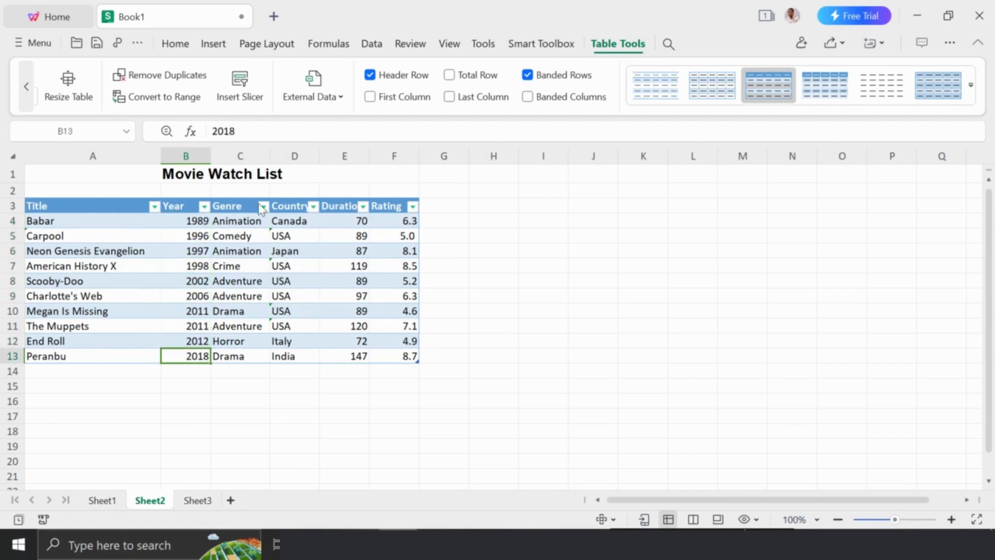
- Sort the movie table by the Rating column in ascending order and check the ratings from F4 down to F13
click(398, 199)
right_click(387, 243)
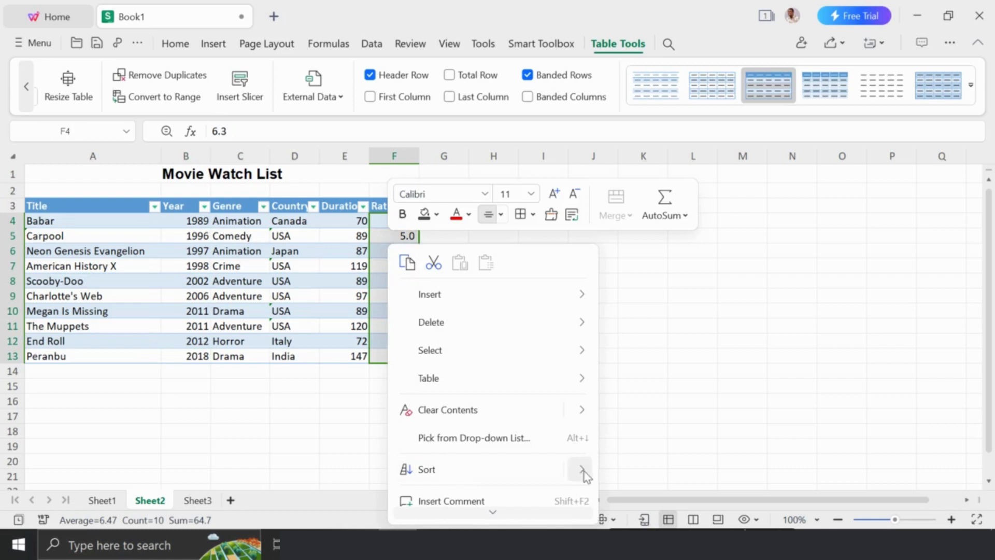
mouse_move(582, 469)
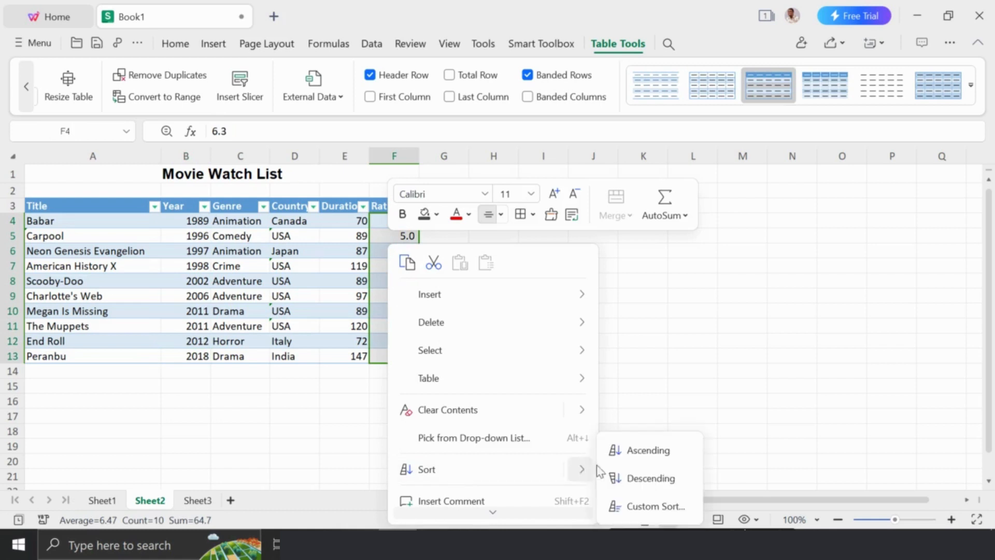
click(660, 451)
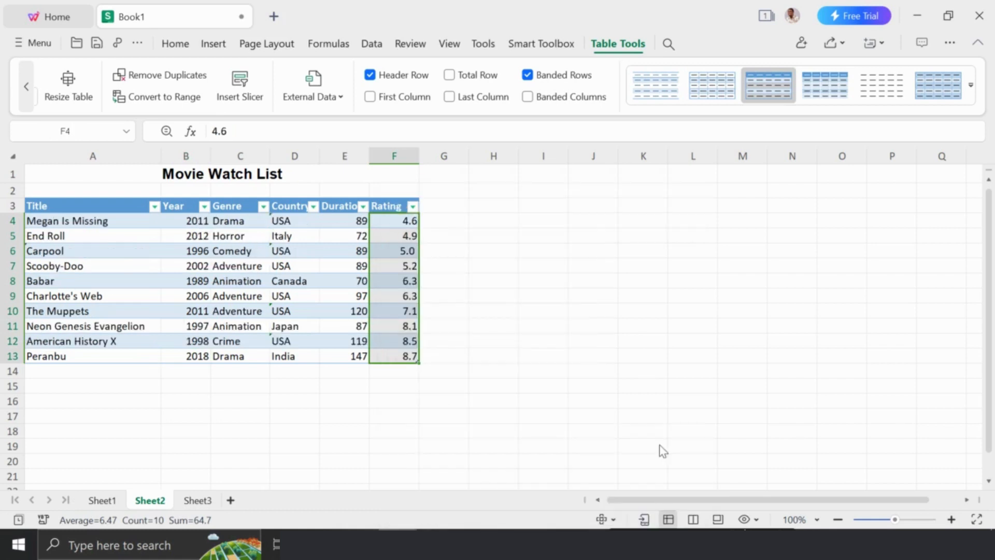
click(396, 226)
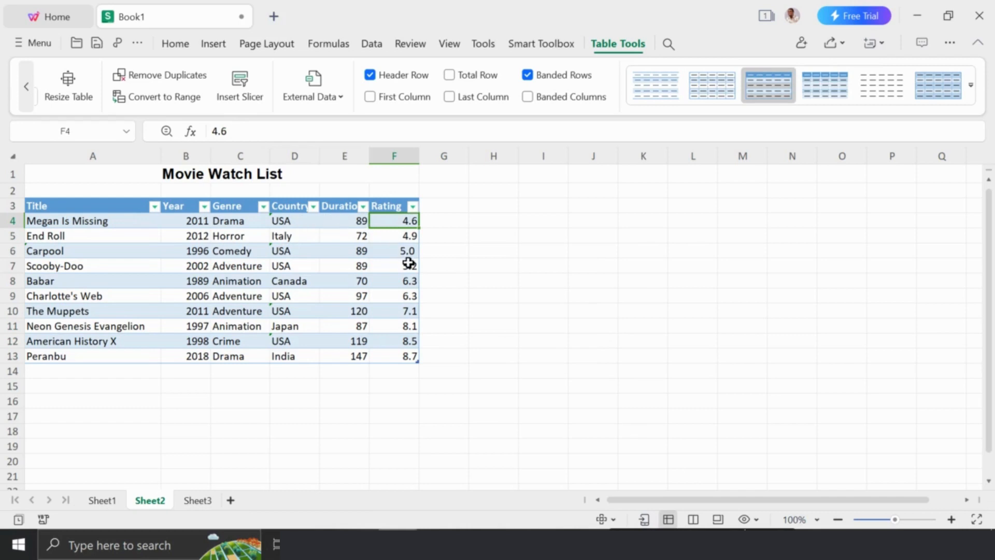
click(402, 356)
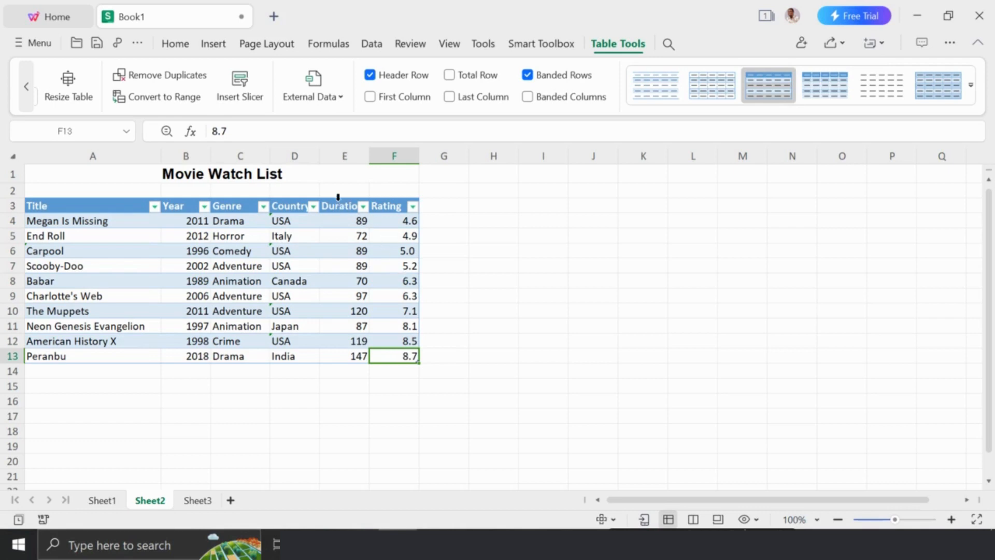
click(118, 205)
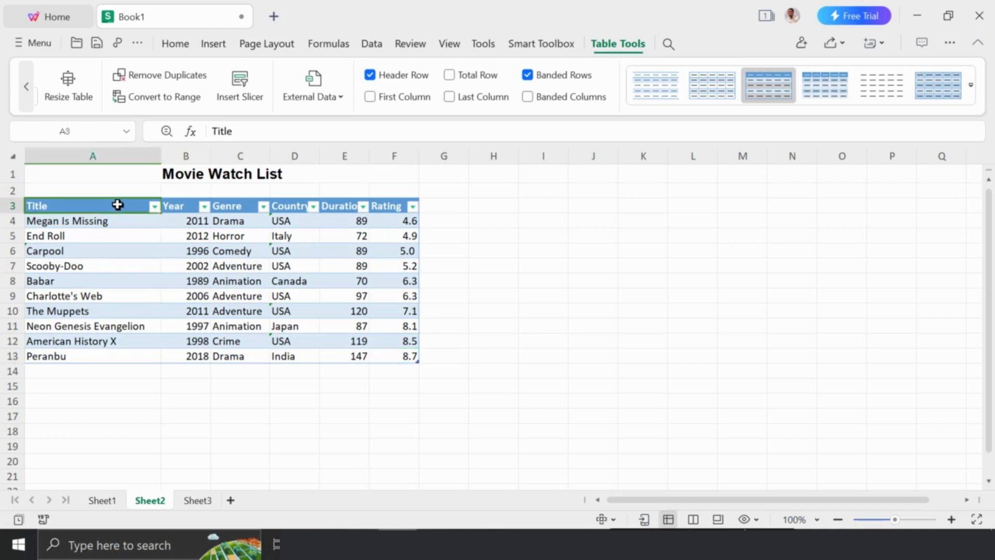
drag(187, 203, 208, 207)
click(236, 247)
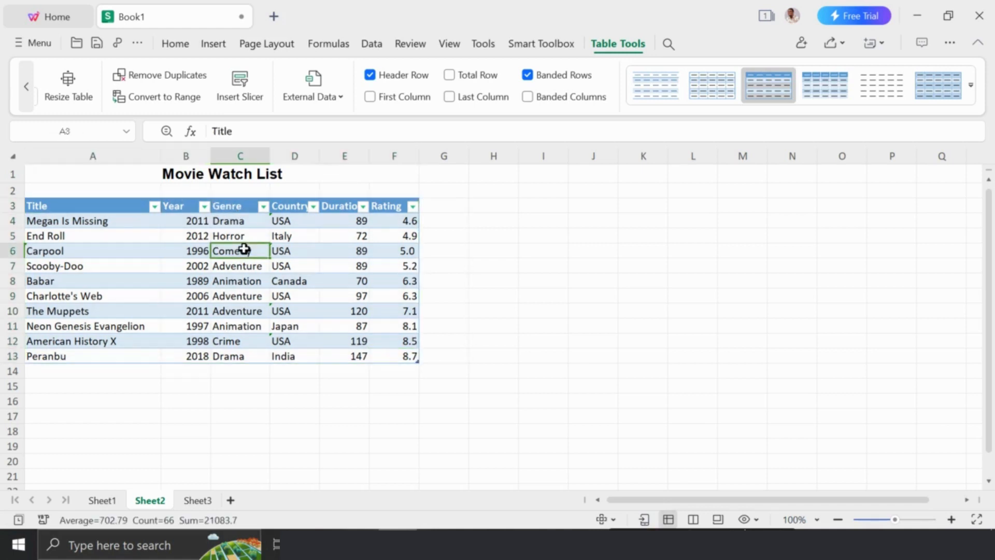
click(340, 222)
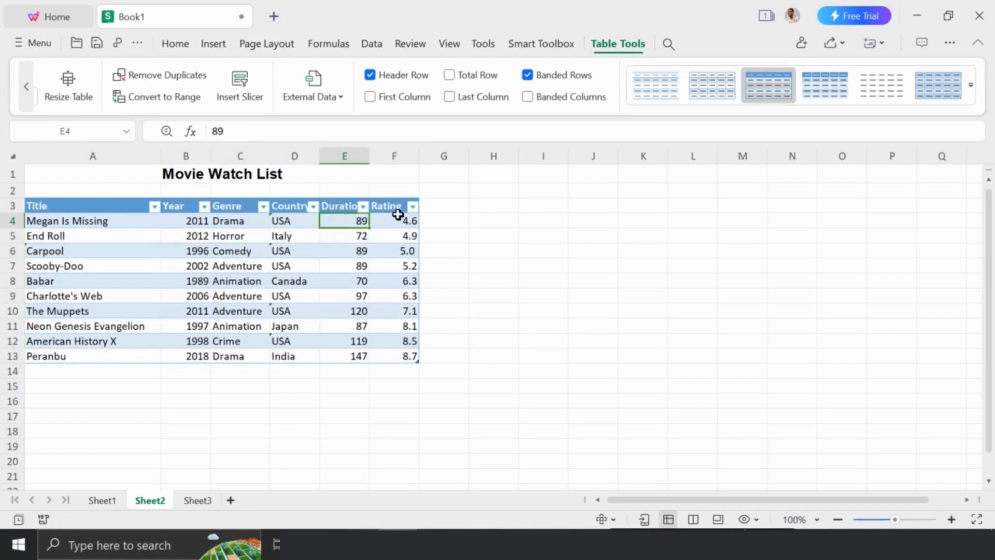
- Sort the movie table by the Rating column in descending order and check the order of the rows
click(390, 199)
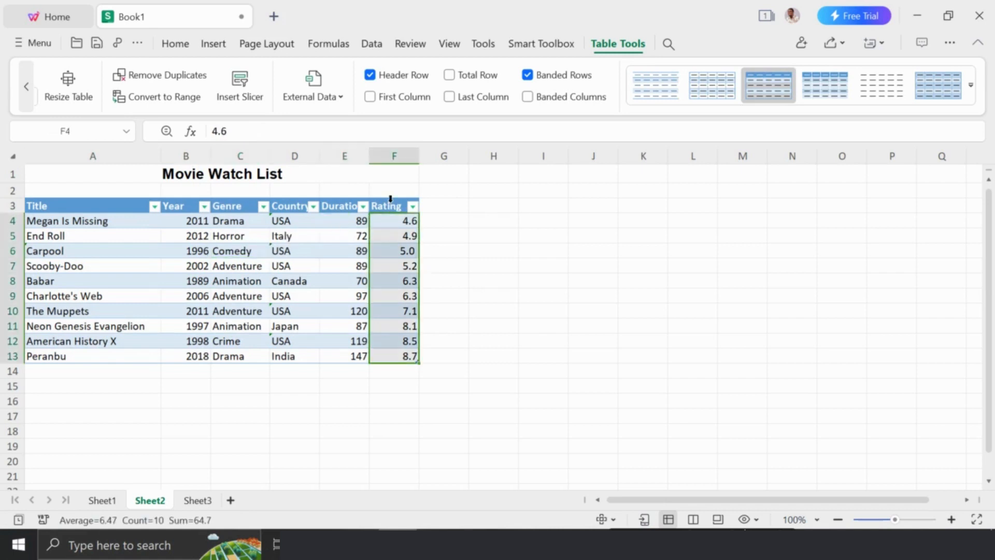
right_click(394, 251)
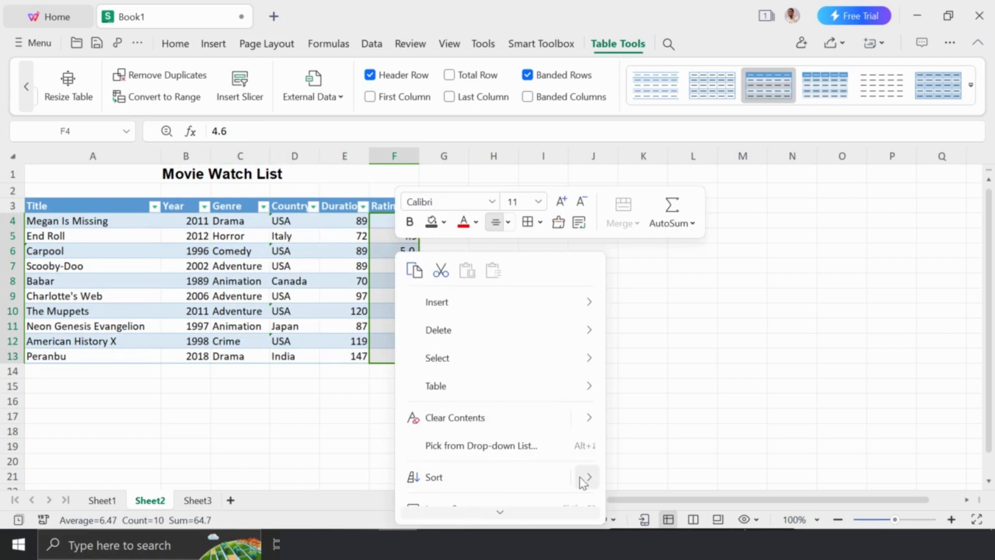
mouse_move(584, 482)
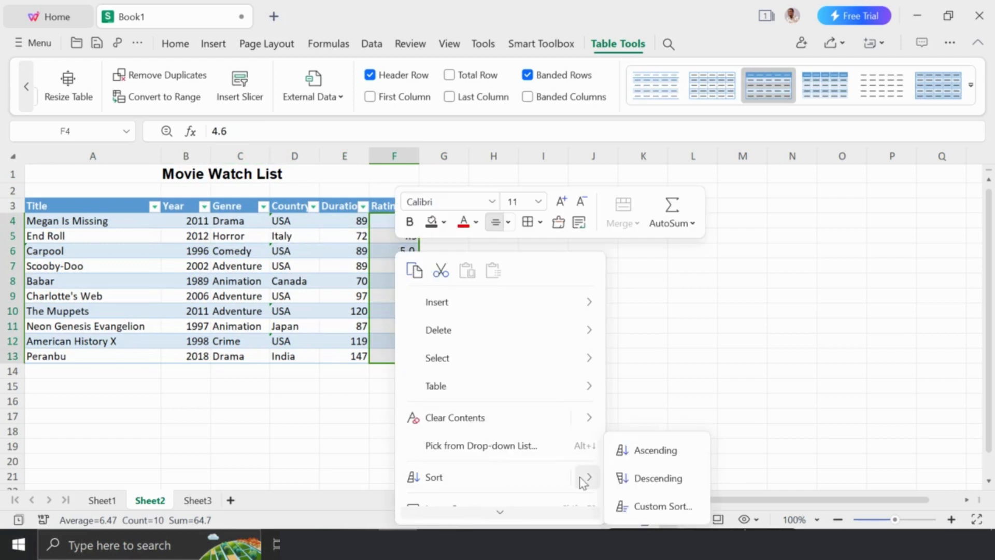
click(628, 482)
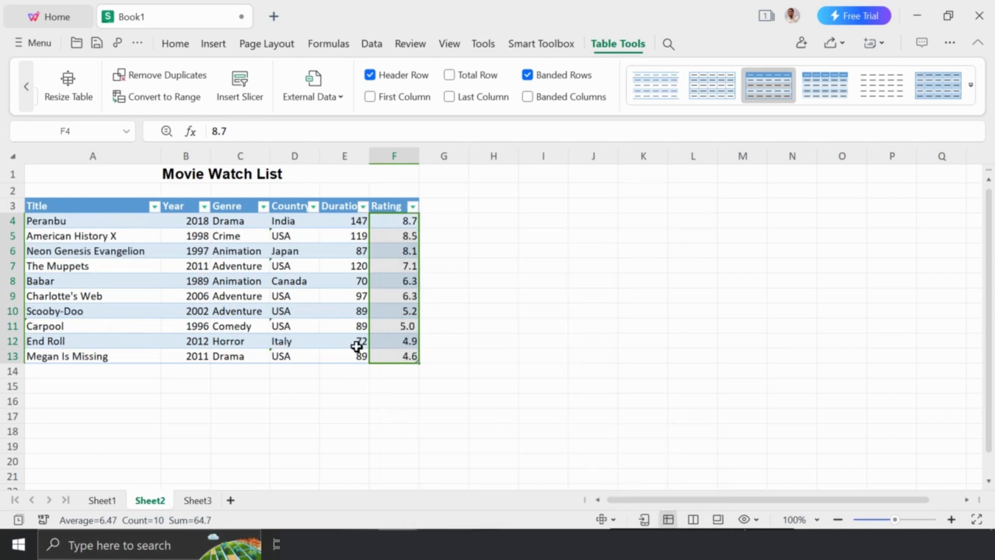
click(394, 219)
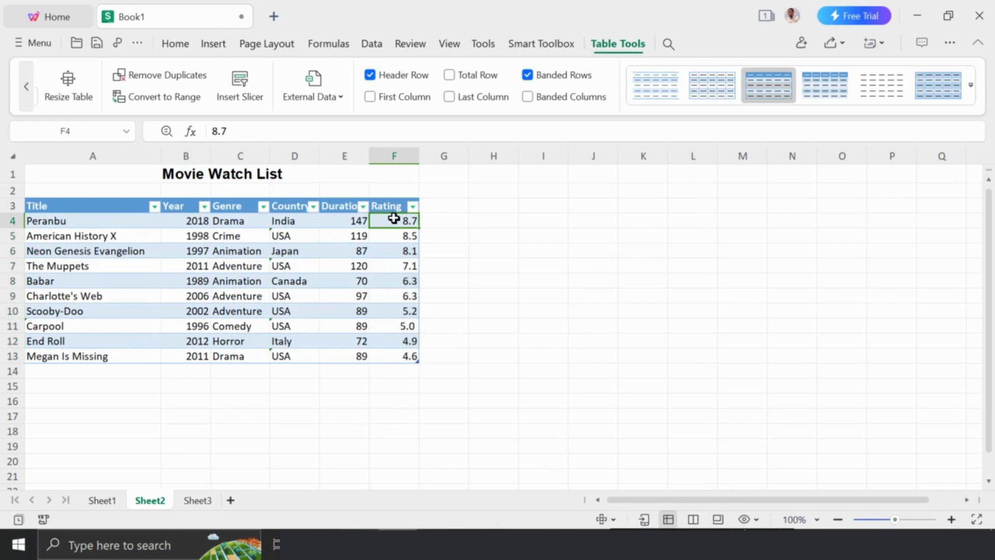
click(91, 223)
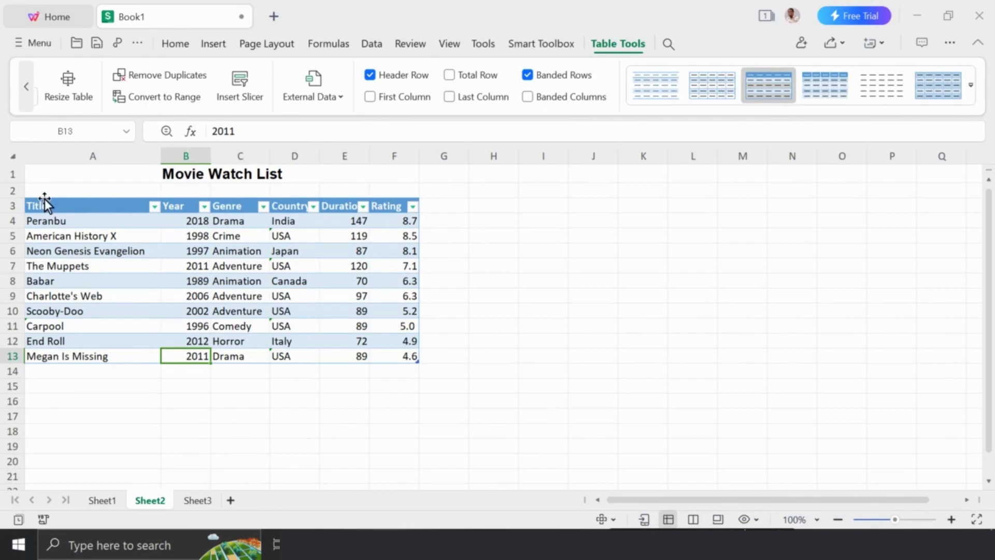
- Apply all borders to the entire movie table and widen the Genre, Country and Duration columns to fit their headers
click(45, 199)
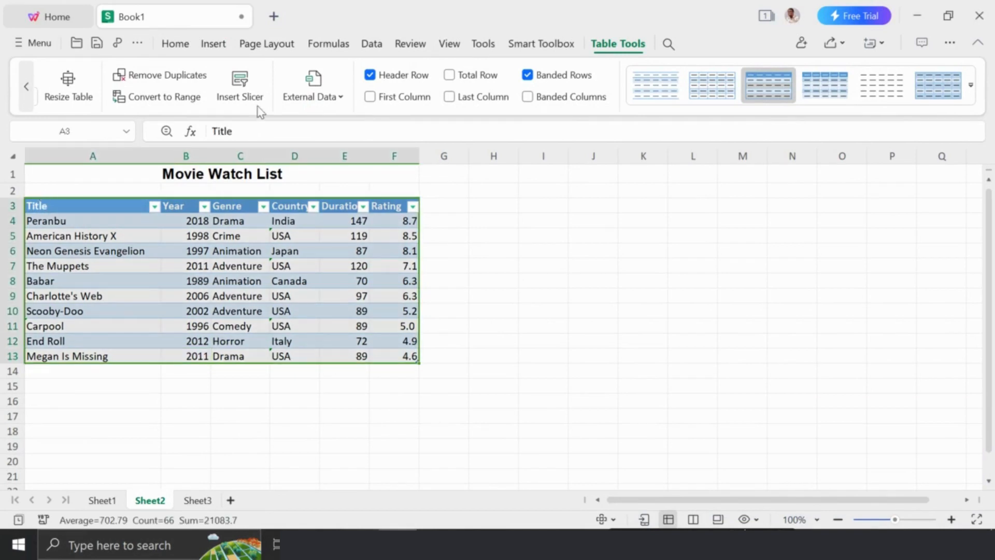
click(175, 46)
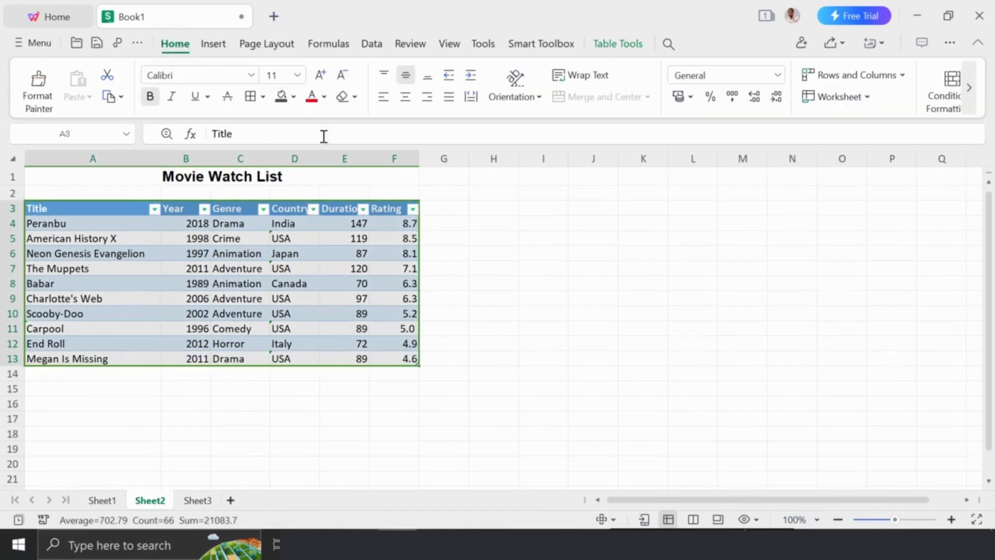
click(249, 98)
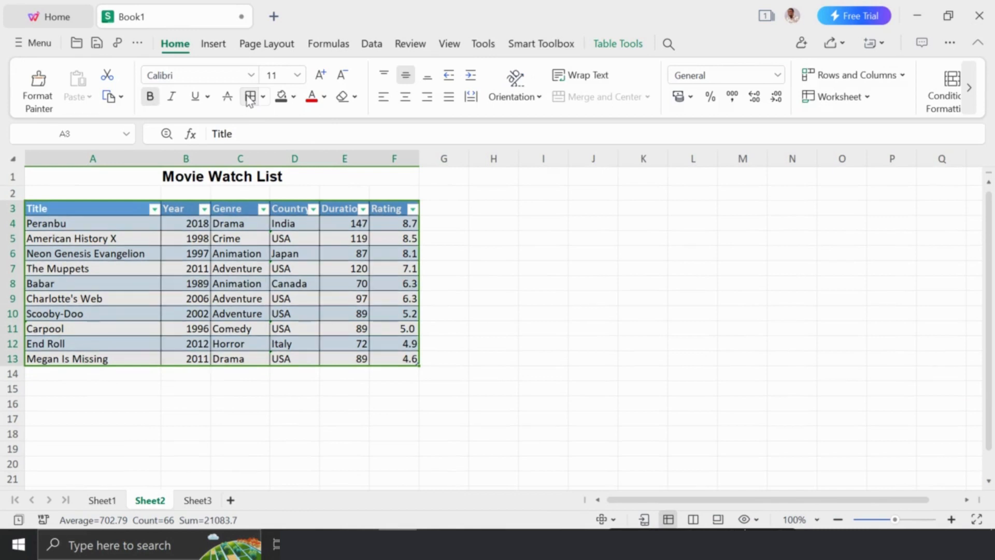
click(320, 410)
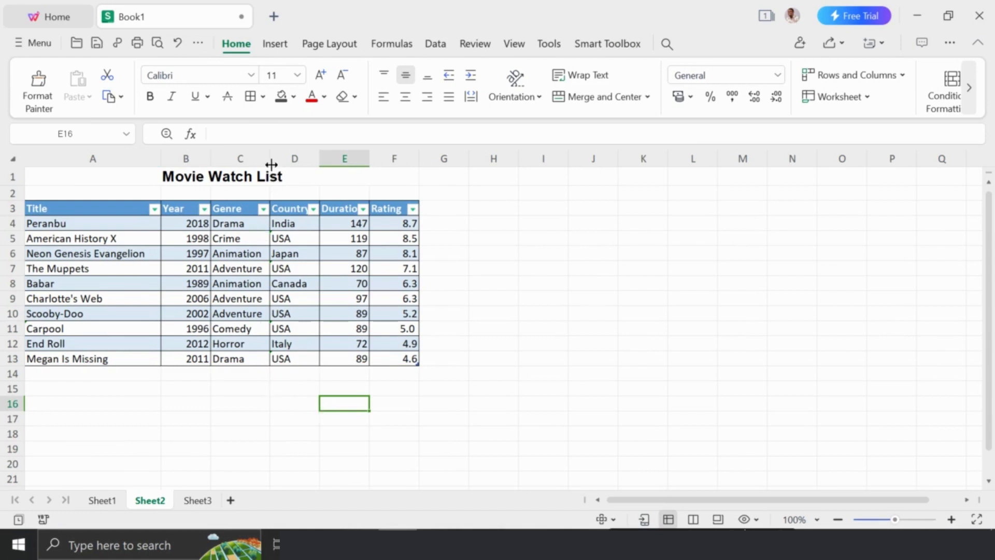
drag(269, 158, 403, 158)
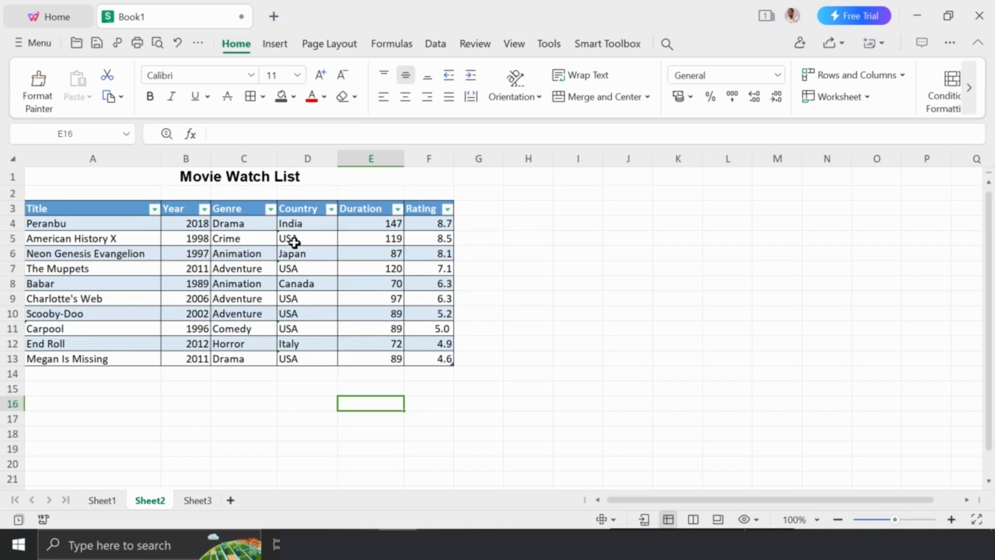
- Filter the Genre column to show only Adventure movies, excluding Animation, Comedy, Crime, Drama and Horror
click(270, 209)
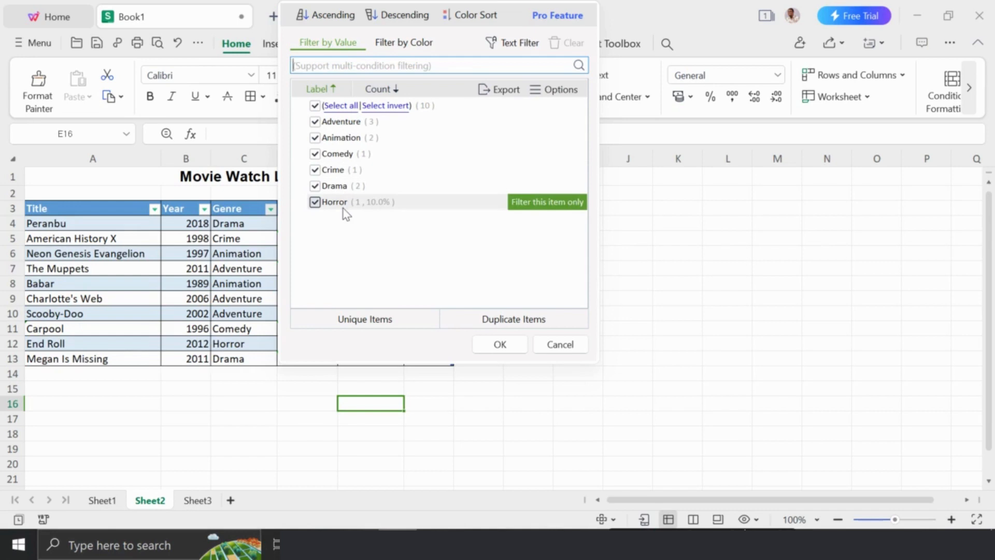
click(315, 138)
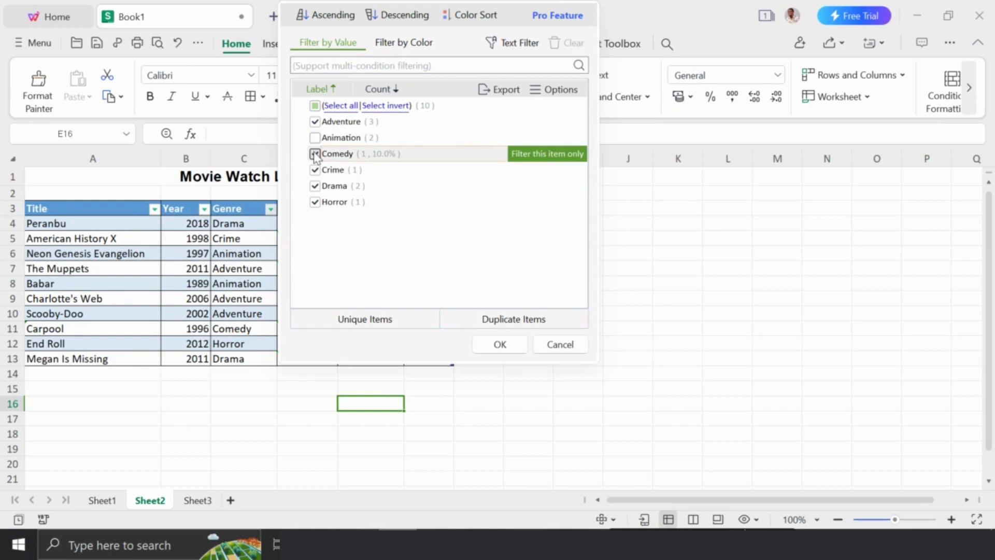
click(314, 154)
click(314, 170)
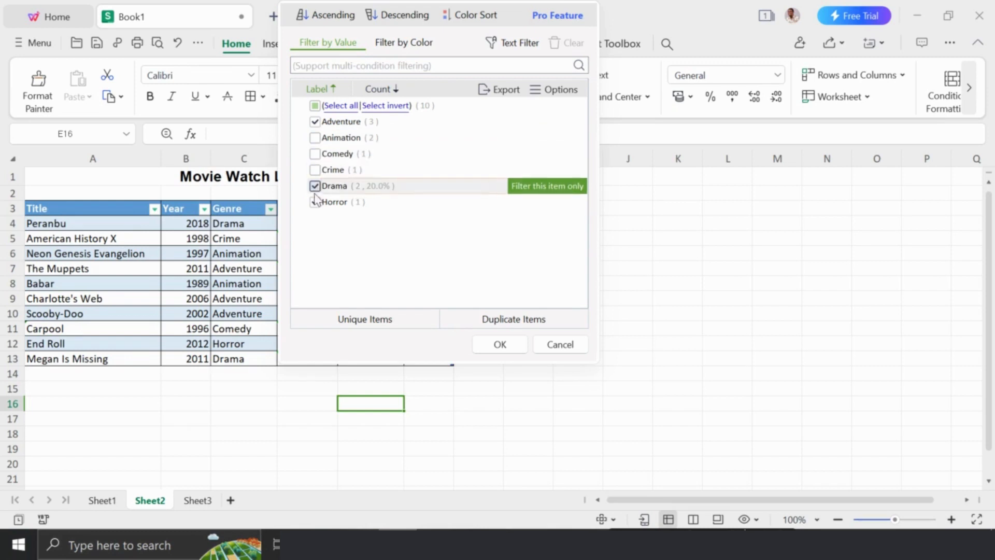
click(315, 186)
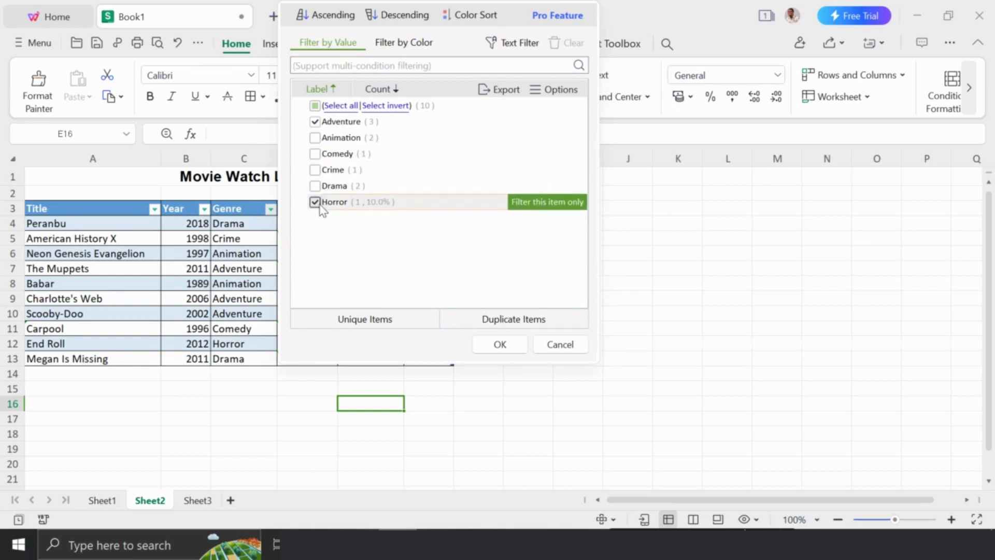
click(319, 206)
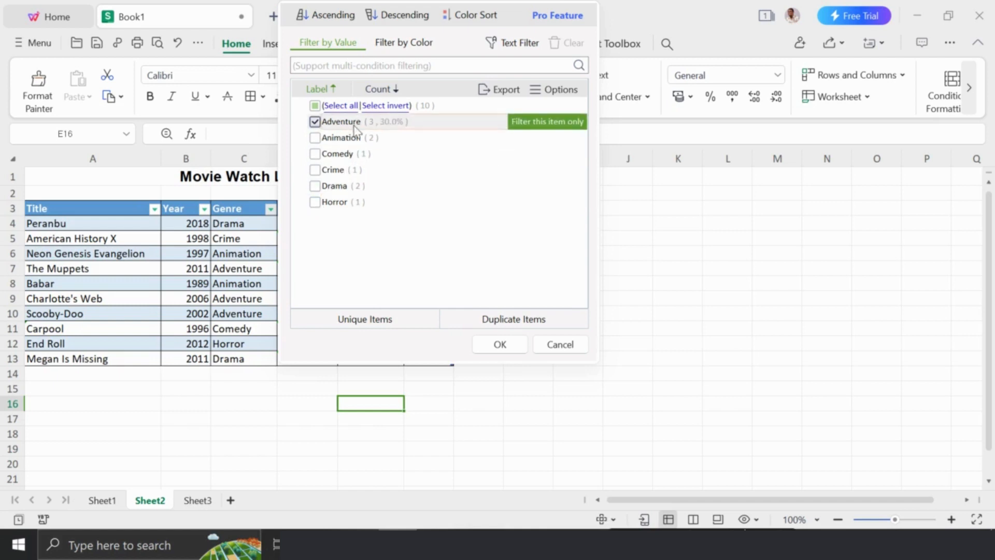
click(505, 345)
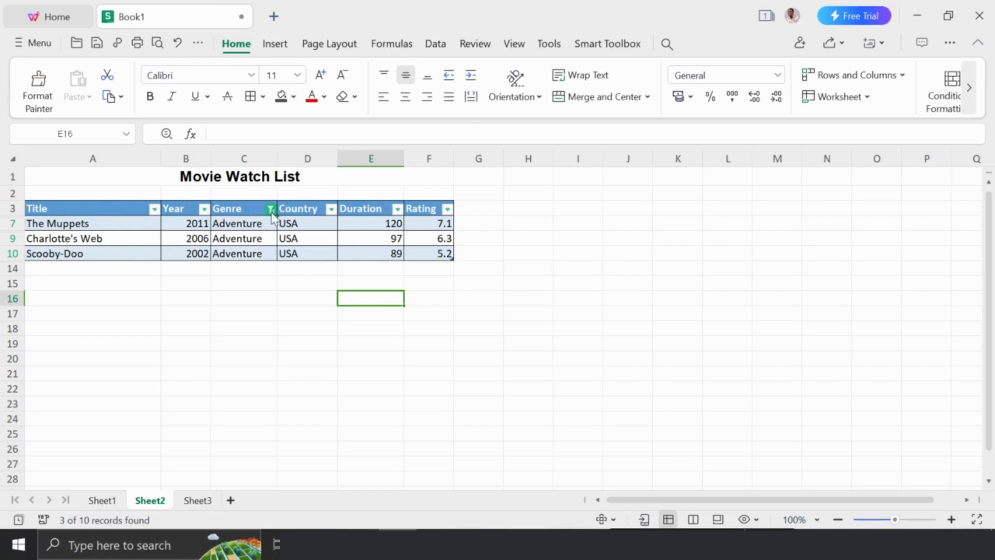
- Remove the Genre filter by selecting all genres again
click(271, 209)
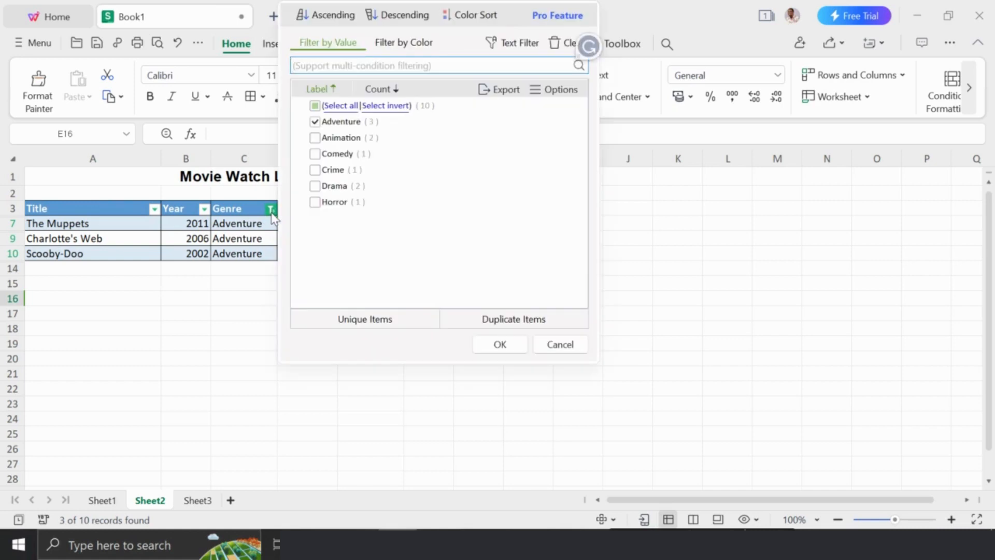
click(314, 105)
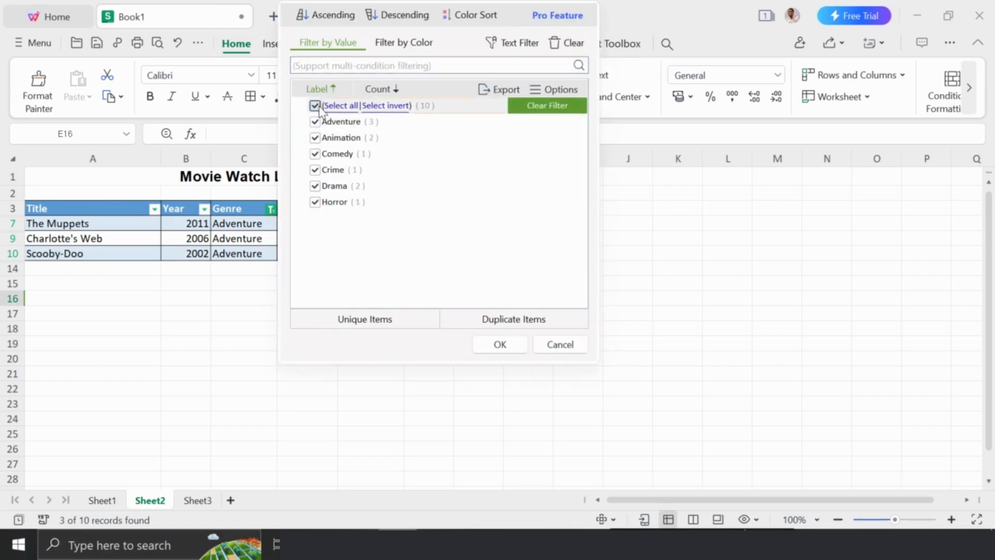
click(513, 345)
click(515, 346)
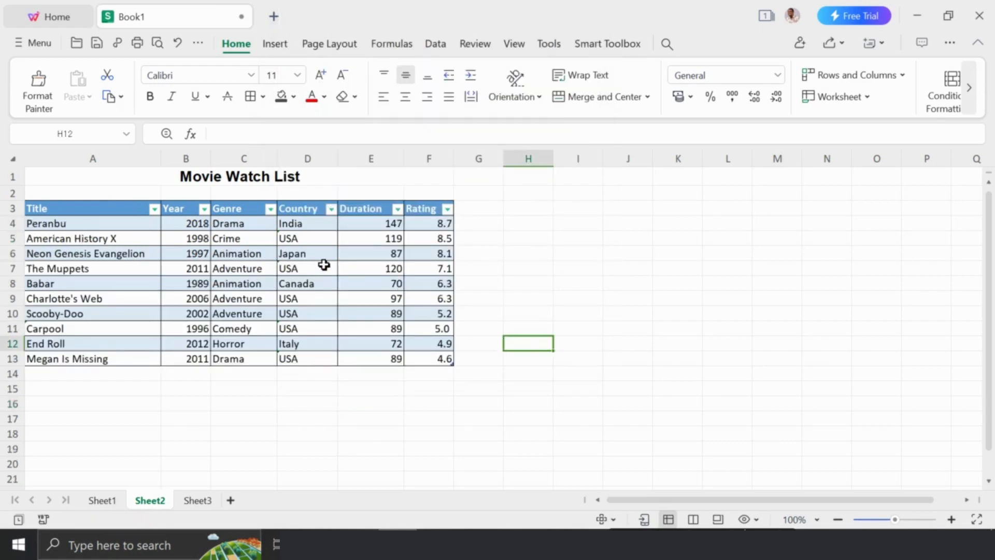
- Filter the Country column to show only USA movies, excluding Canada, India, Italy and Japan
click(331, 210)
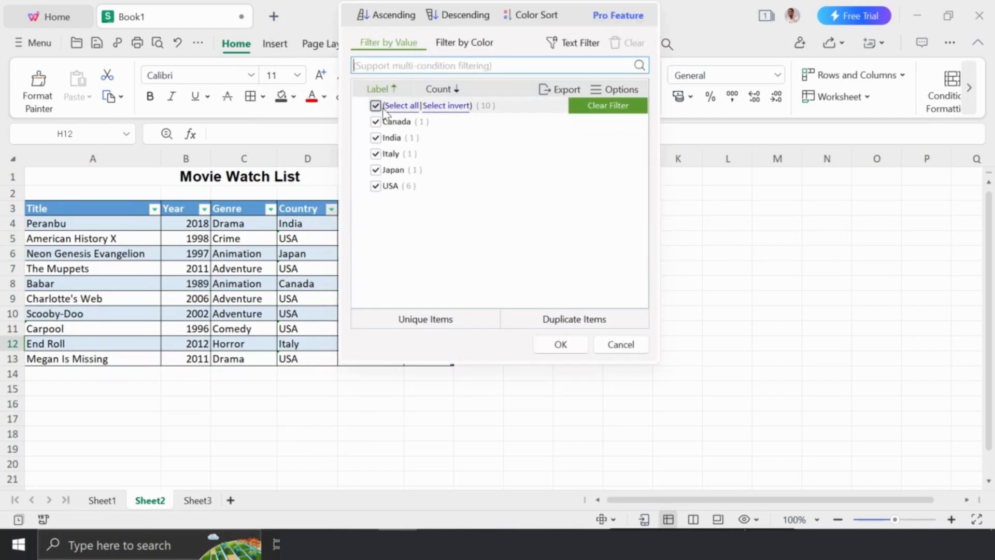
click(384, 170)
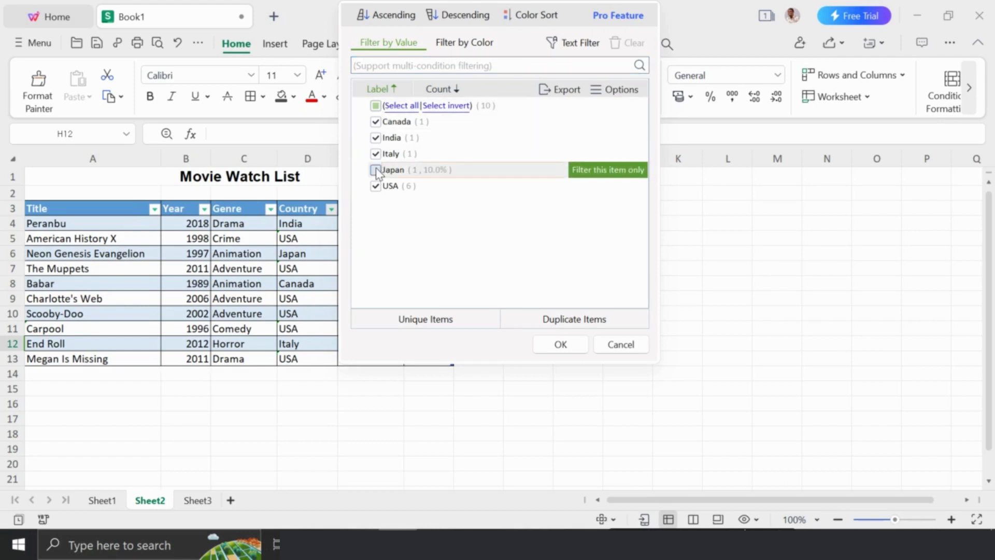
click(375, 155)
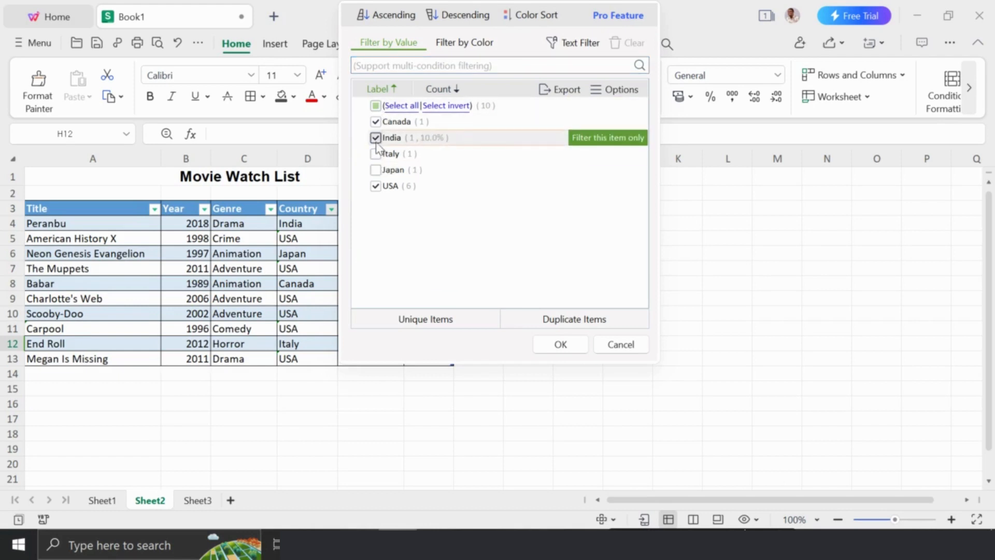
click(375, 138)
click(377, 123)
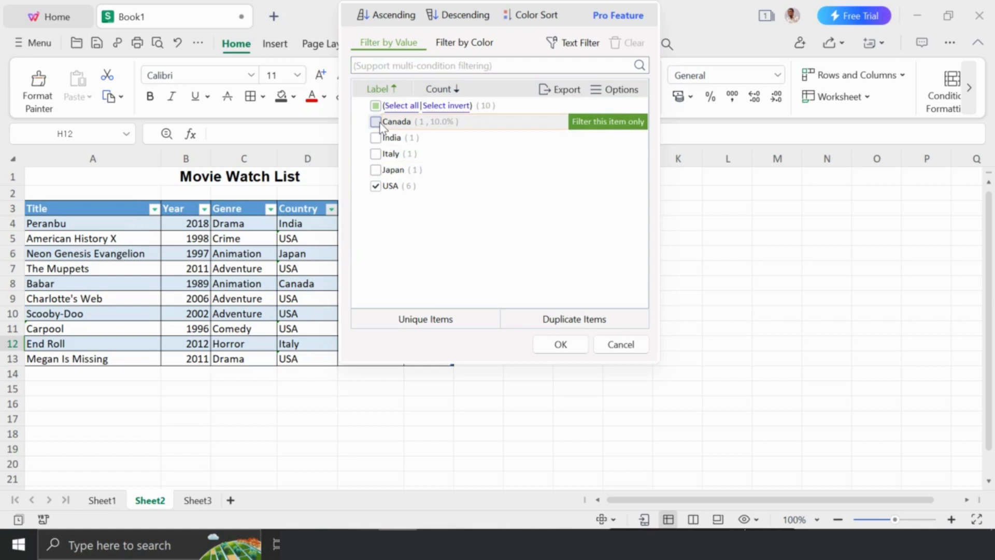
click(567, 346)
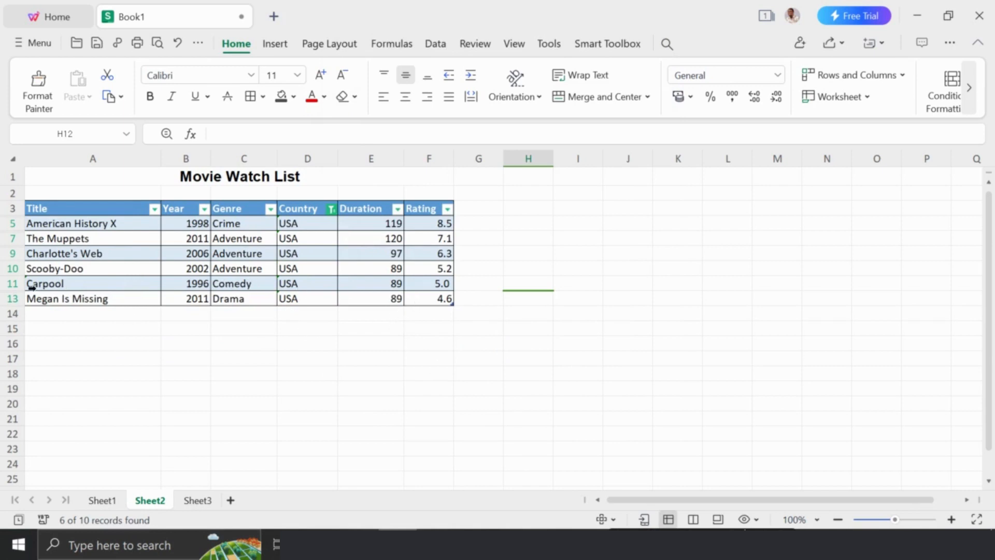
- Remove the Country filter by selecting all countries again
click(331, 208)
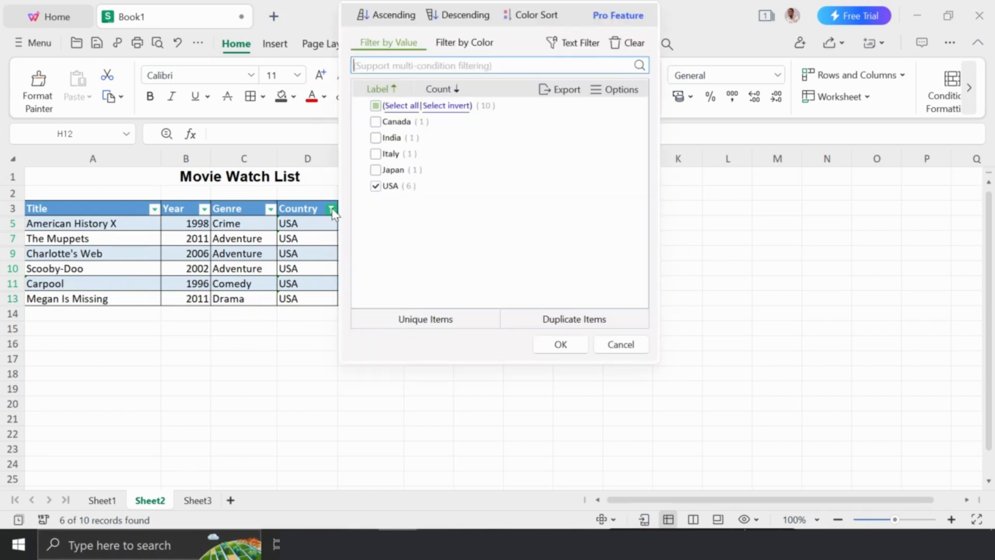
click(375, 106)
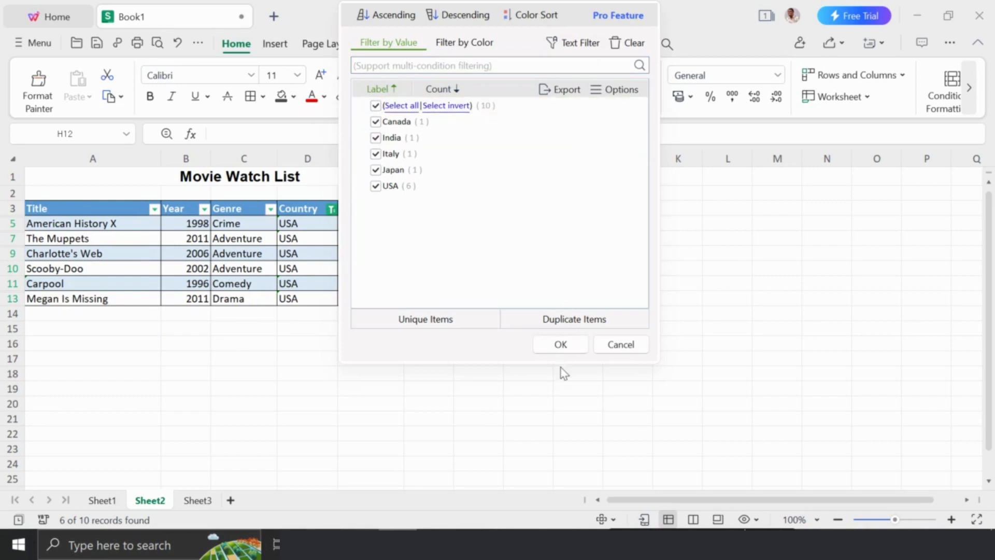
click(560, 345)
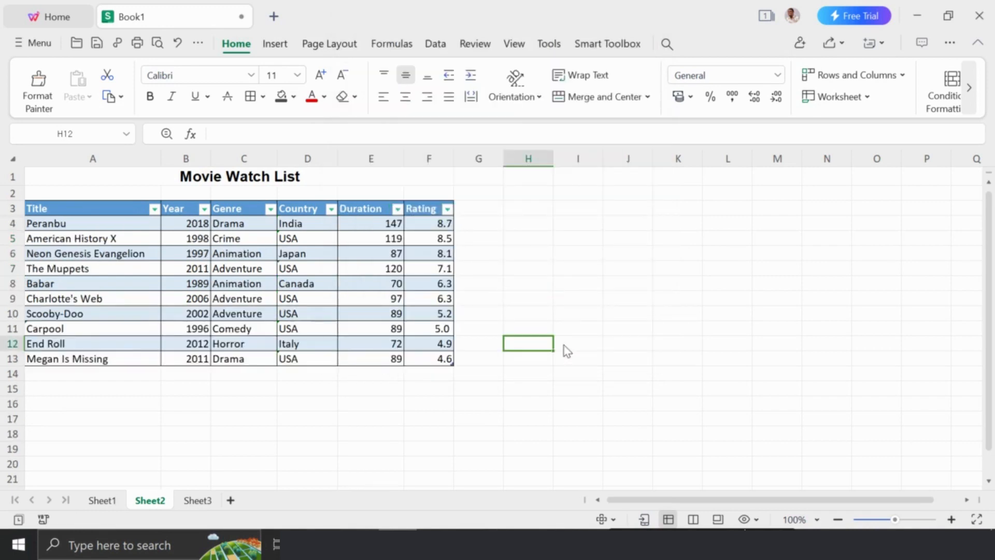